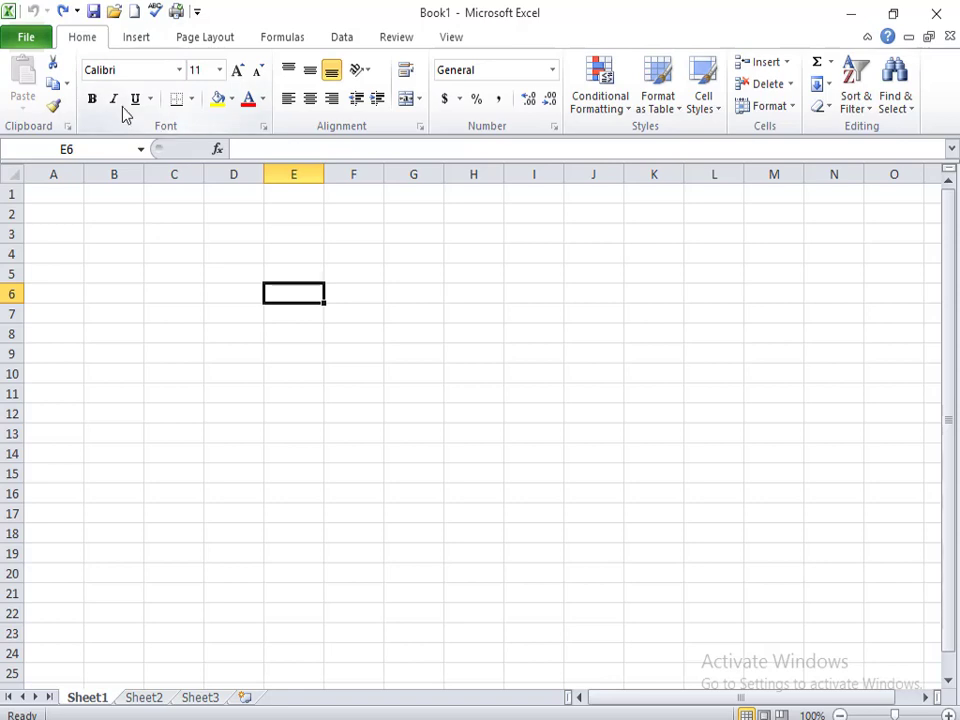
# Look through the list of available fonts for cell E6 without changing the font
pyautogui.click(180, 70)
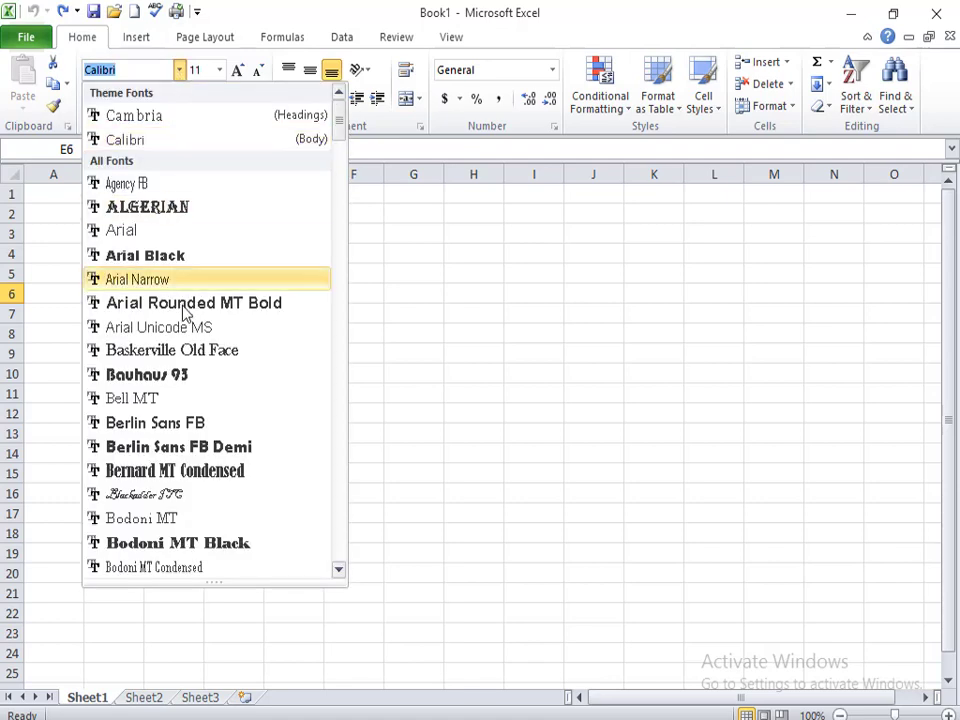
pyautogui.scroll(-1, 195, 512)
pyautogui.scroll(-2, 195, 512)
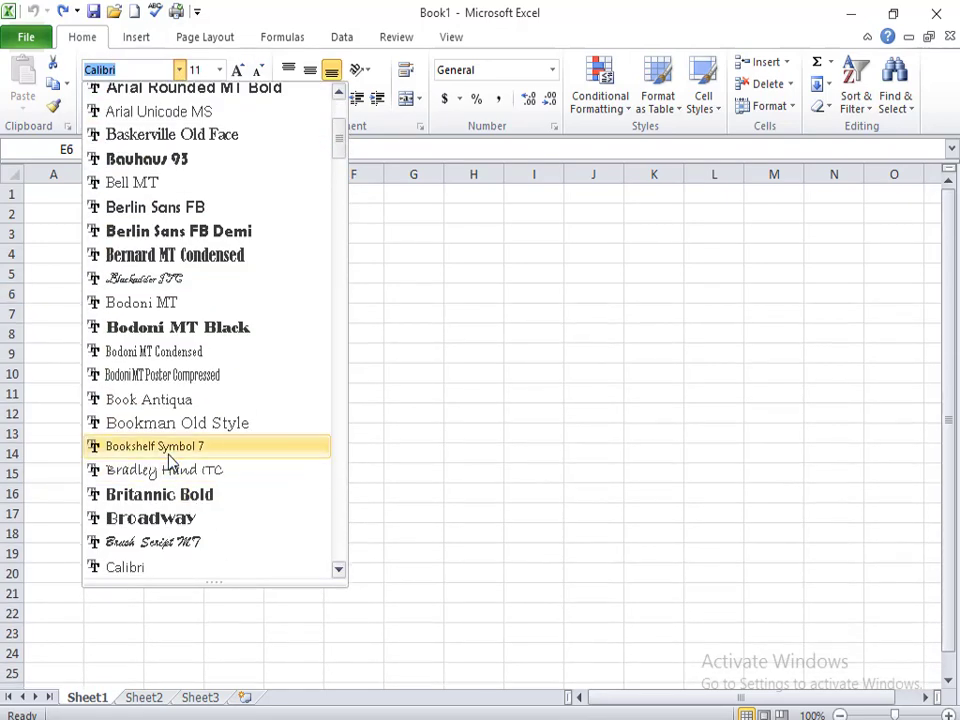
pyautogui.scroll(-2, 170, 462)
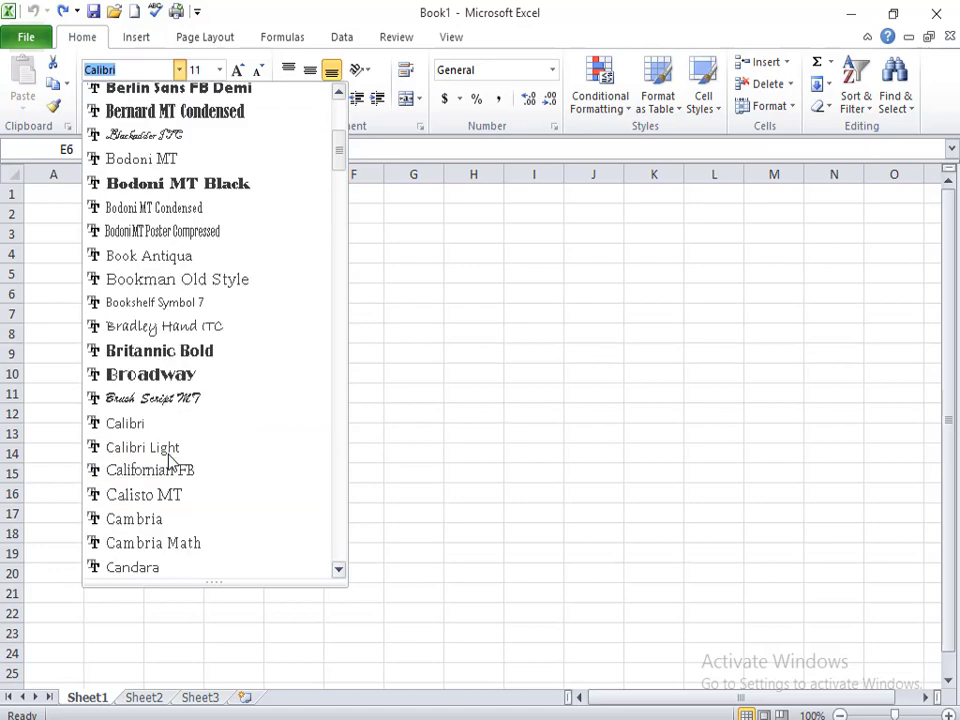
pyautogui.scroll(-8, 170, 462)
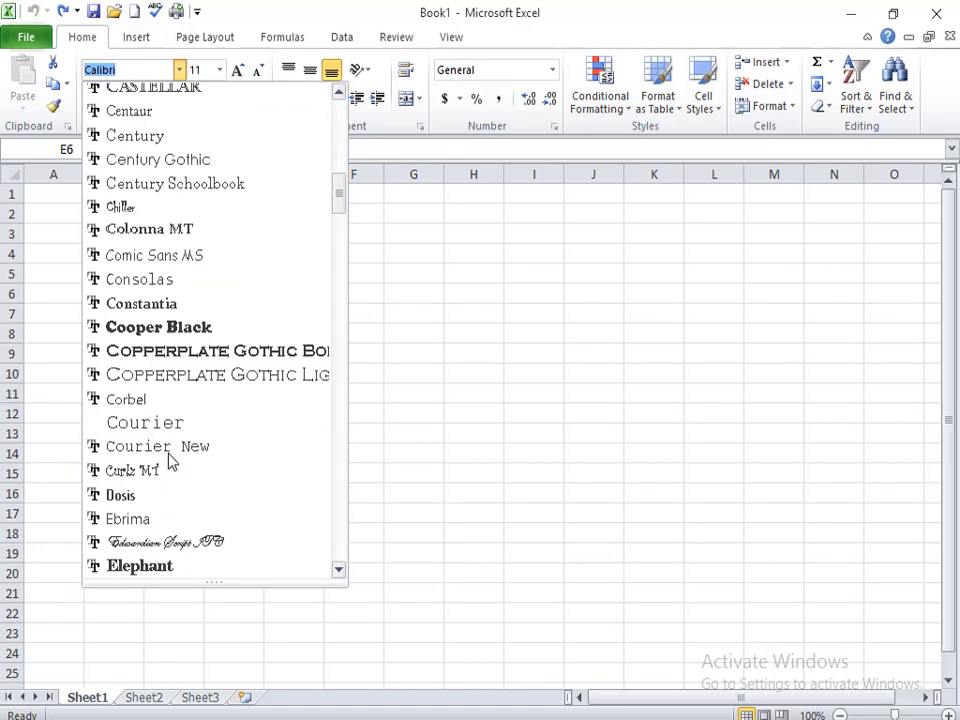
pyautogui.click(179, 77)
pyautogui.click(179, 77)
pyautogui.scroll(-18, 189, 214)
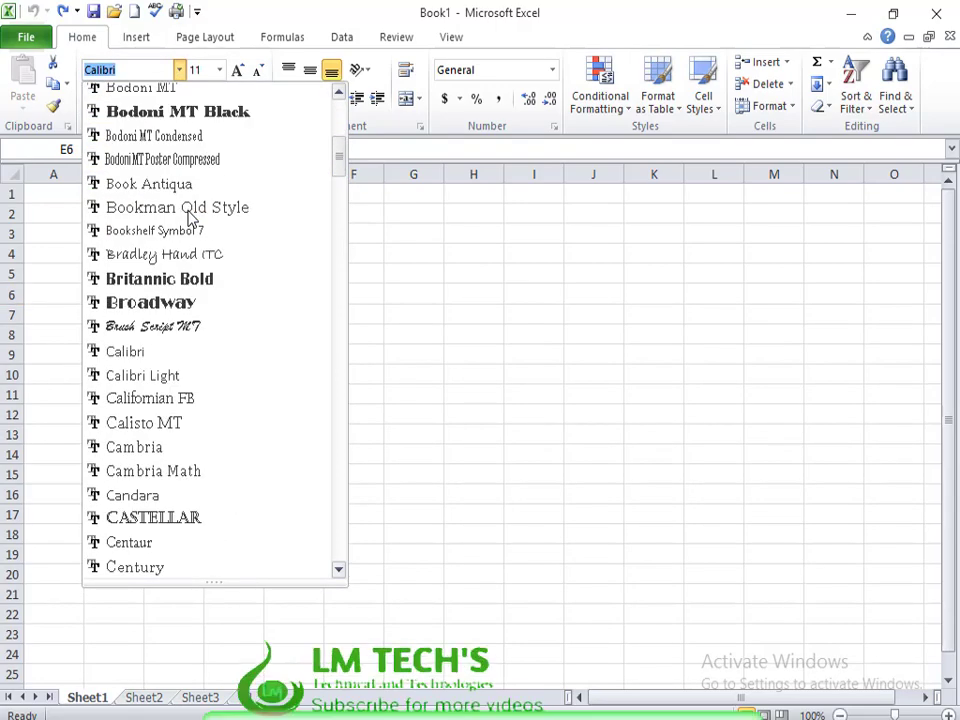
pyautogui.scroll(-20, 190, 220)
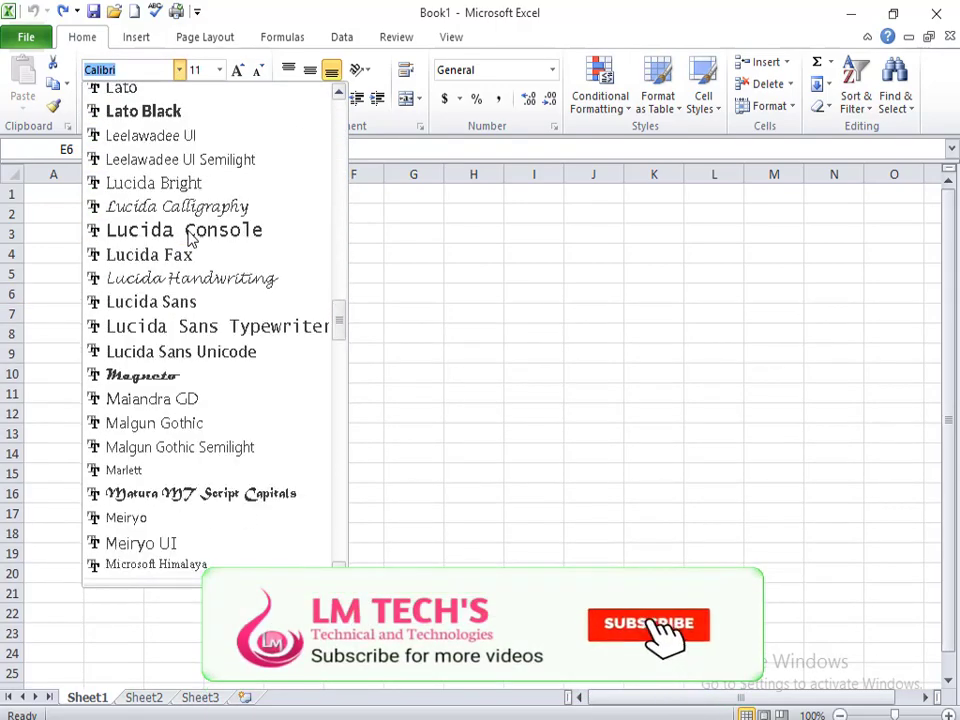
pyautogui.scroll(-10, 190, 232)
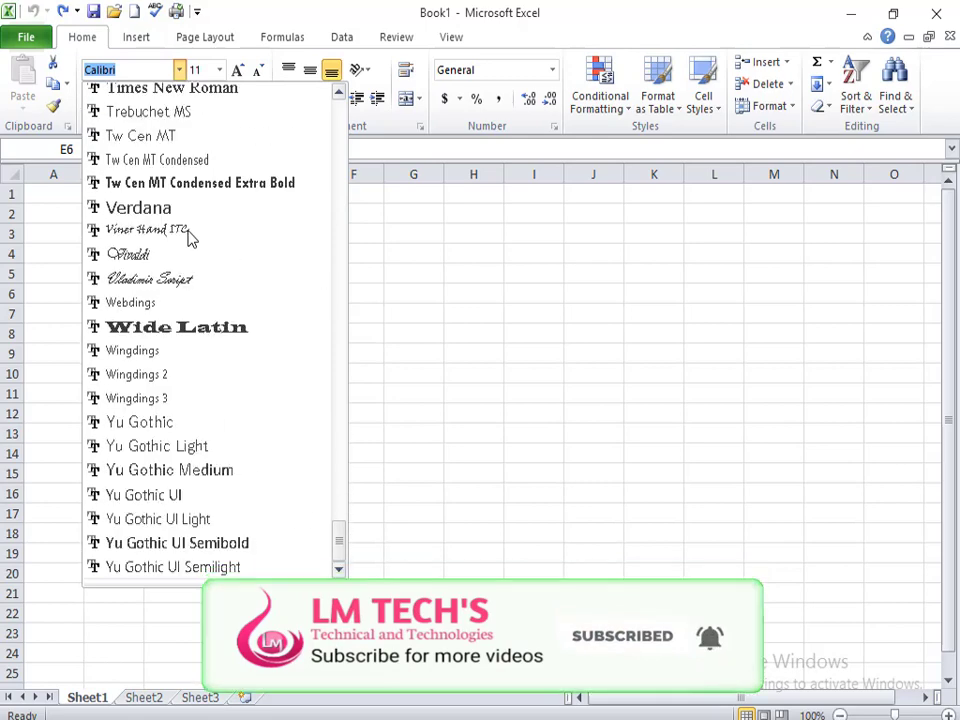
pyautogui.click(451, 314)
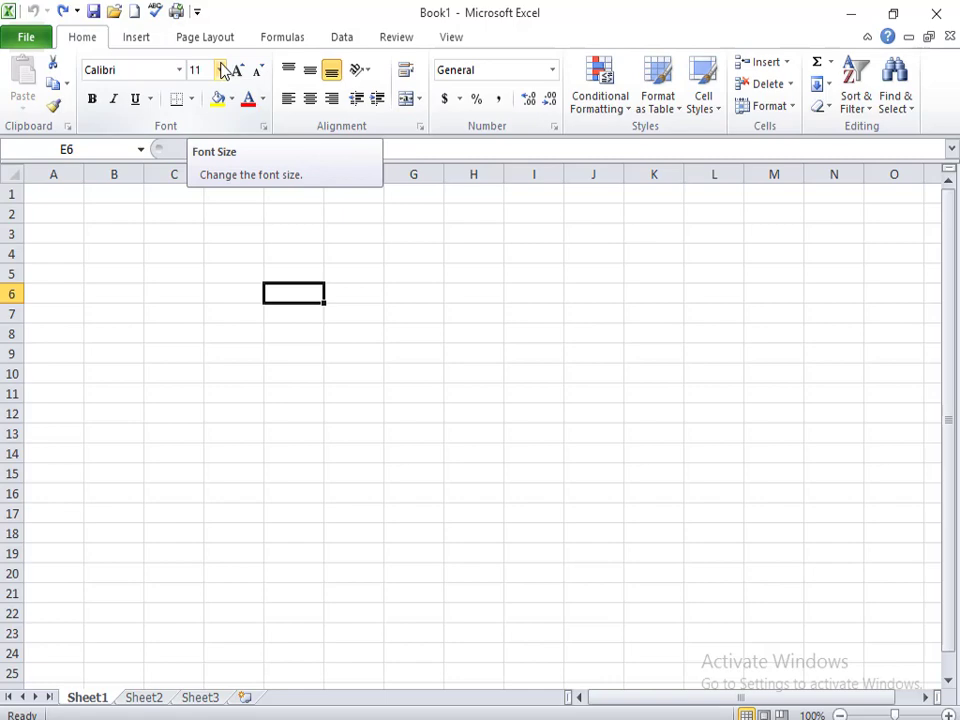
# Look at the available font sizes, then enlarge cell E6's font to 14 and undo the last increase
pyautogui.click(222, 70)
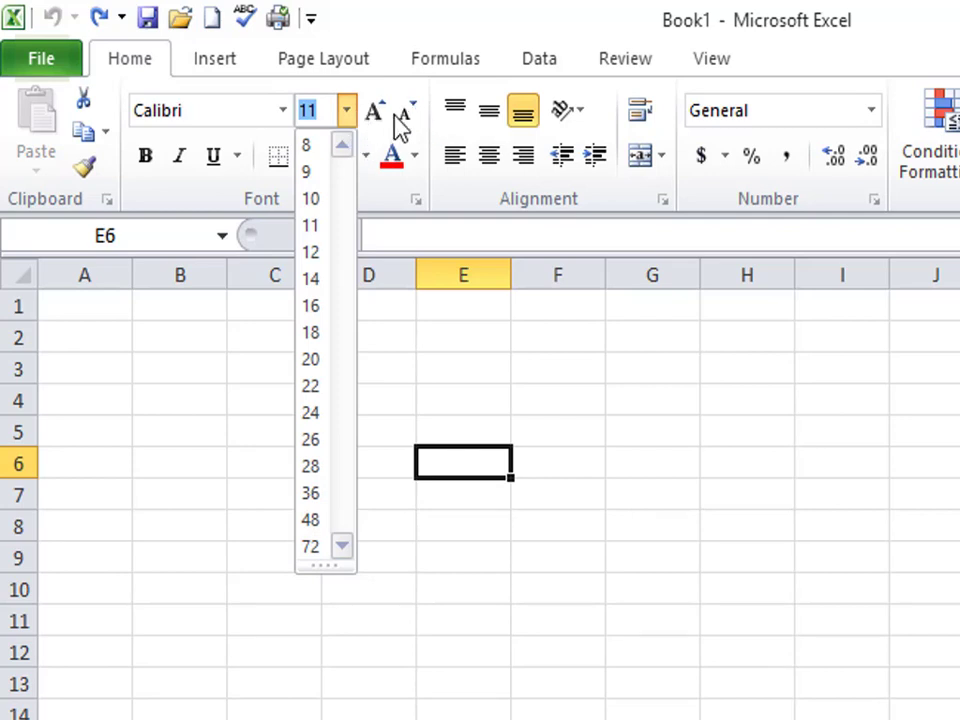
pyautogui.click(348, 112)
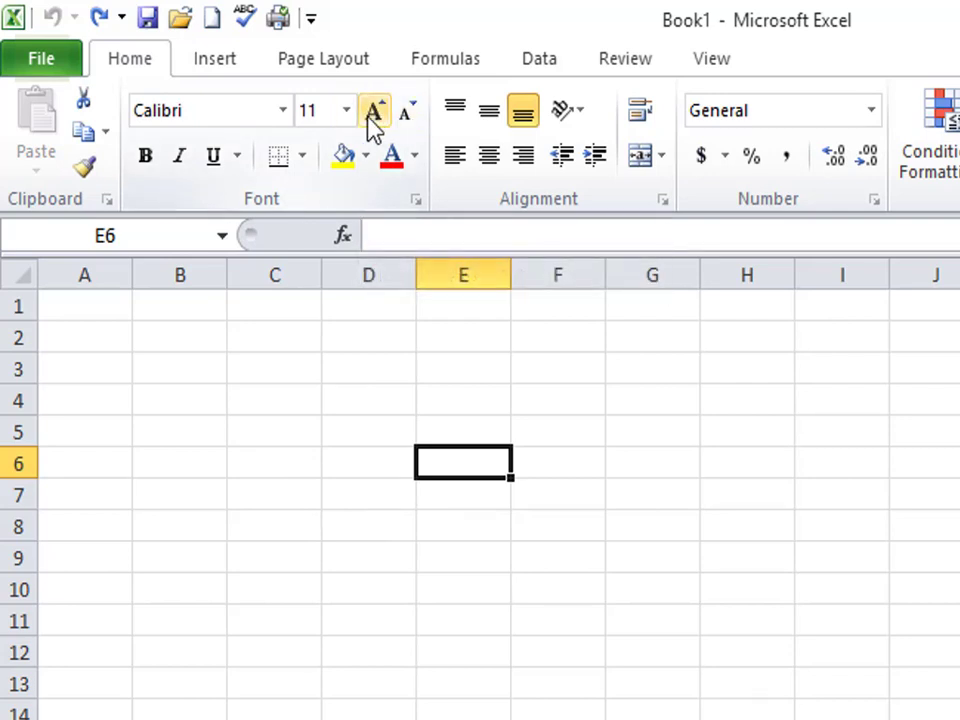
pyautogui.click(373, 112)
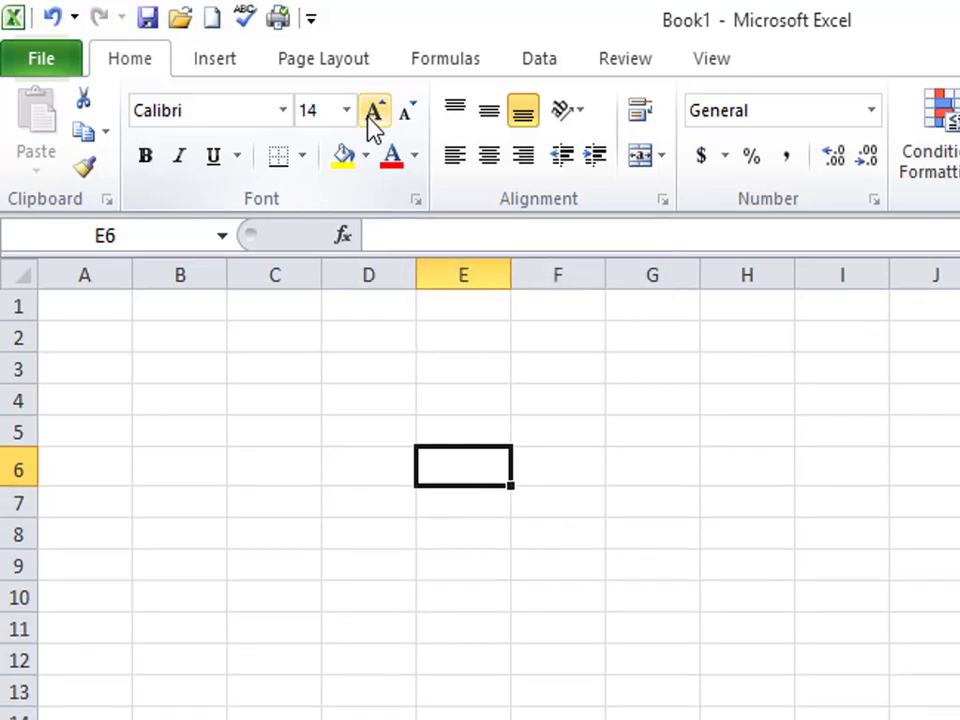
pyautogui.hotkey('ctrl', 'z')
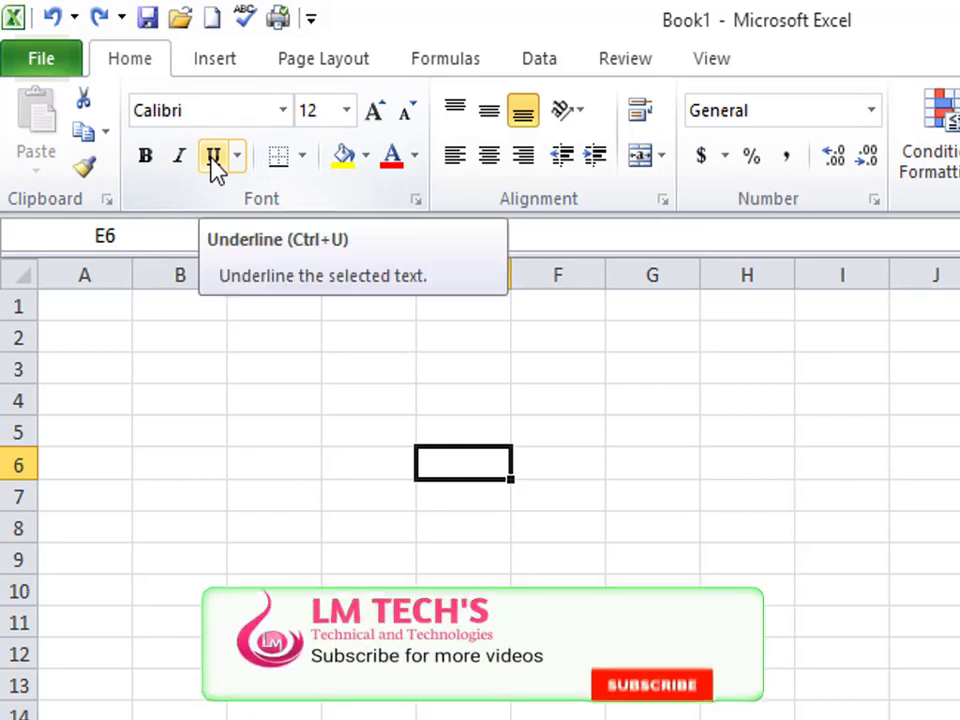
# Look at the available underline styles for cell E6
pyautogui.click(239, 160)
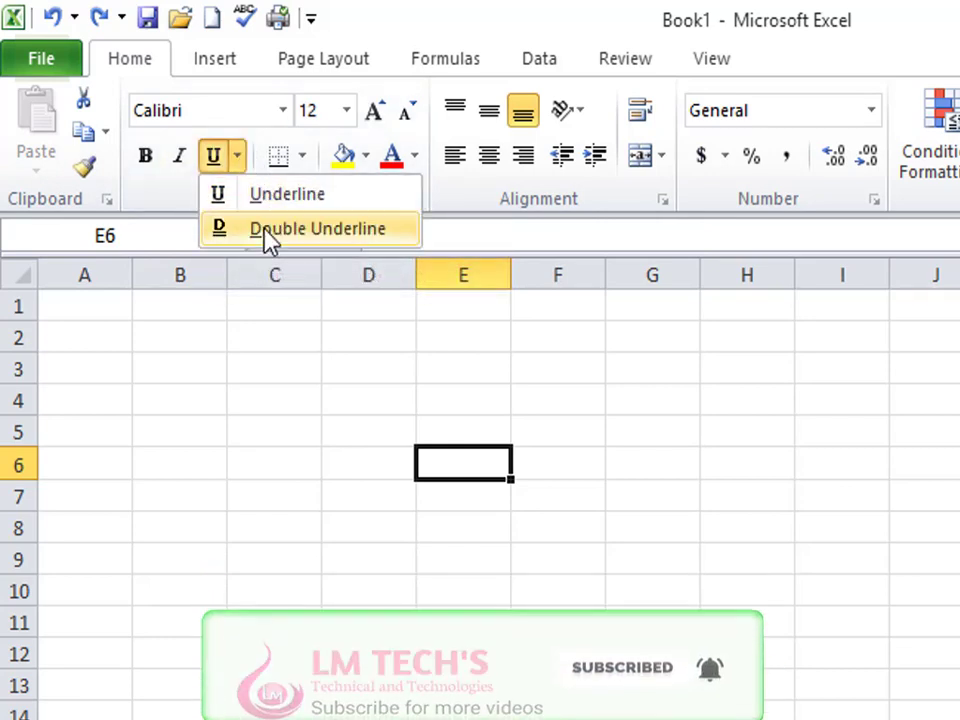
pyautogui.click(303, 153)
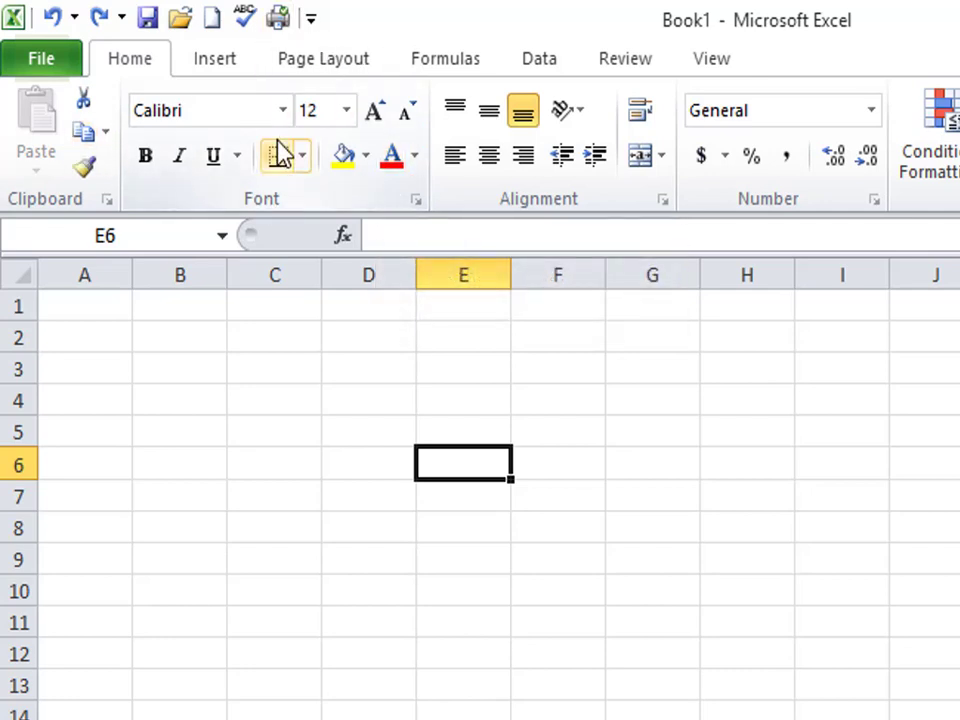
# Enter the table title STUDENT DETAILS in cell B1
pyautogui.click(200, 296)
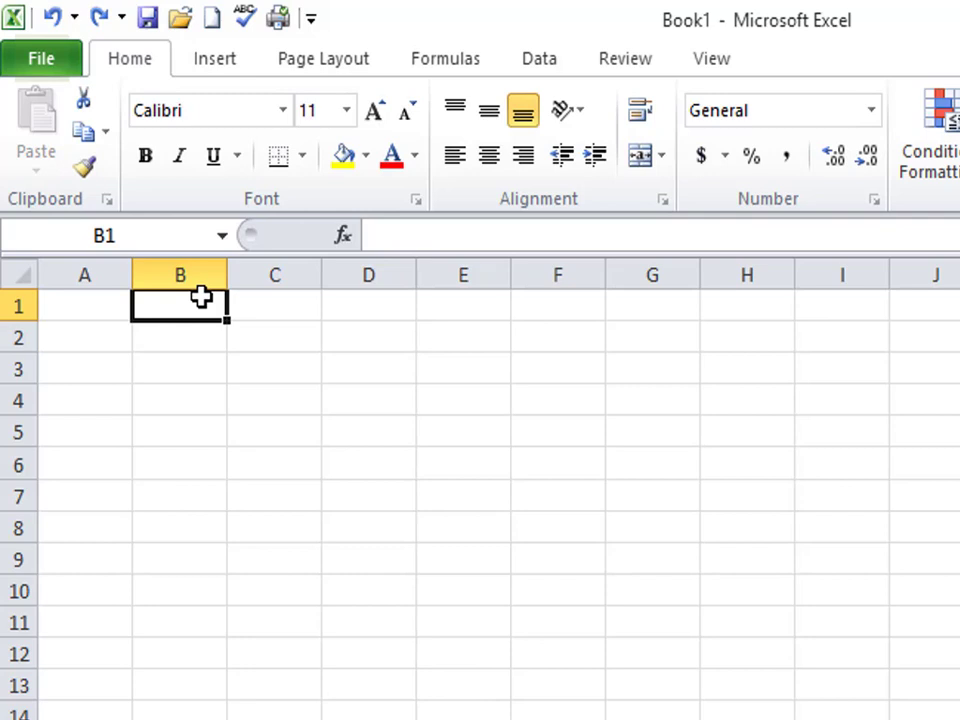
pyautogui.write('ST')
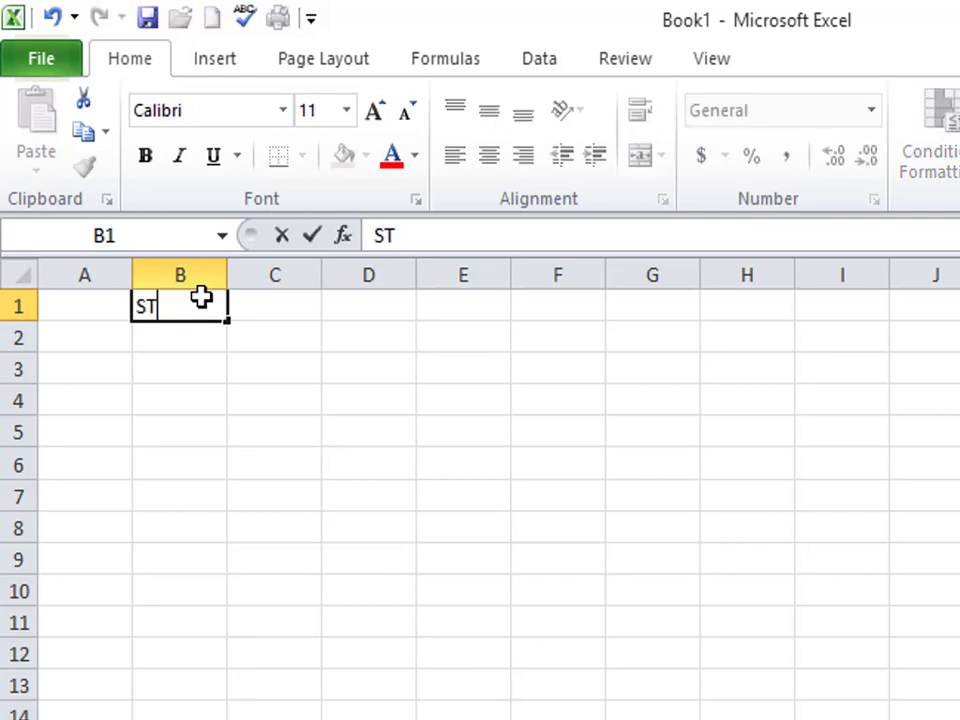
pyautogui.write('UDENT DETA')
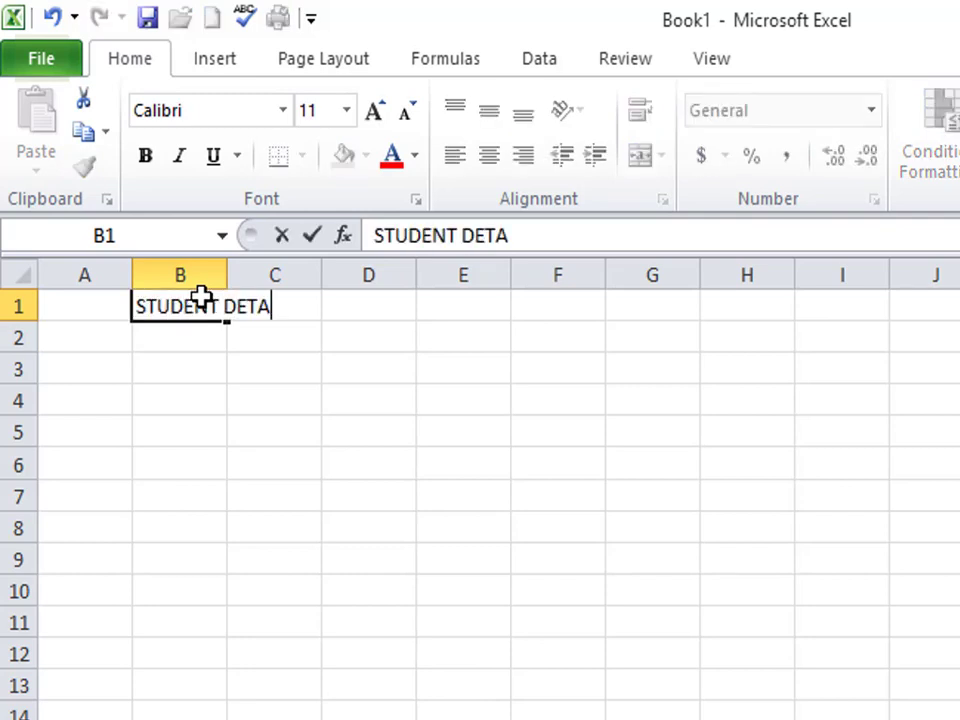
pyautogui.write('ILS')
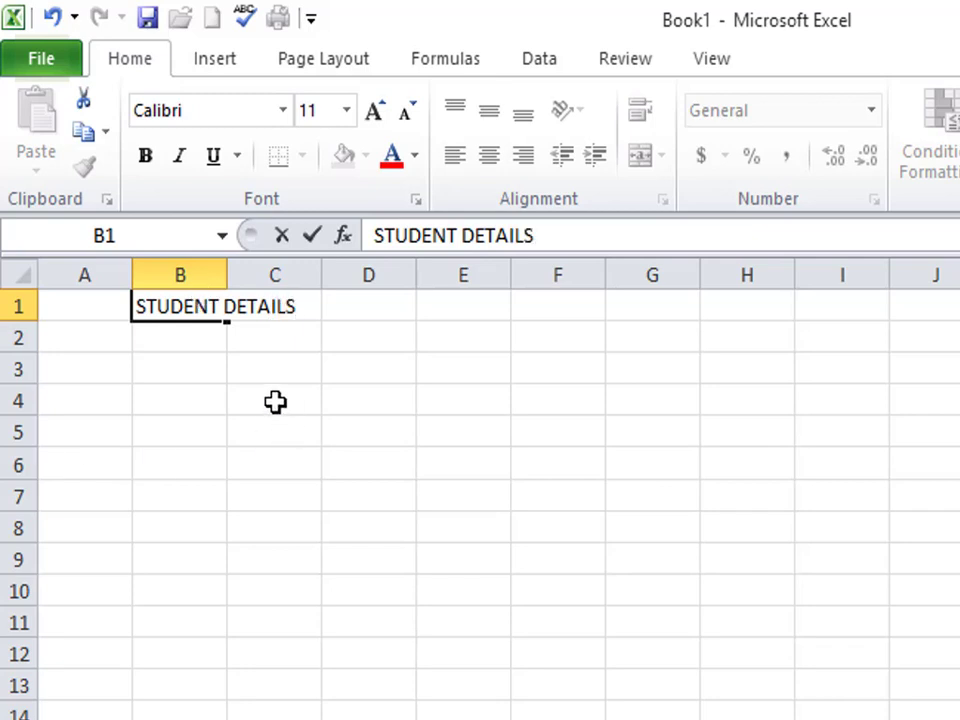
pyautogui.click(276, 400)
# Enter the column headings NAME, TAMIL, ENGLISH and MATHS in cells A2 to D2
pyautogui.click(84, 339)
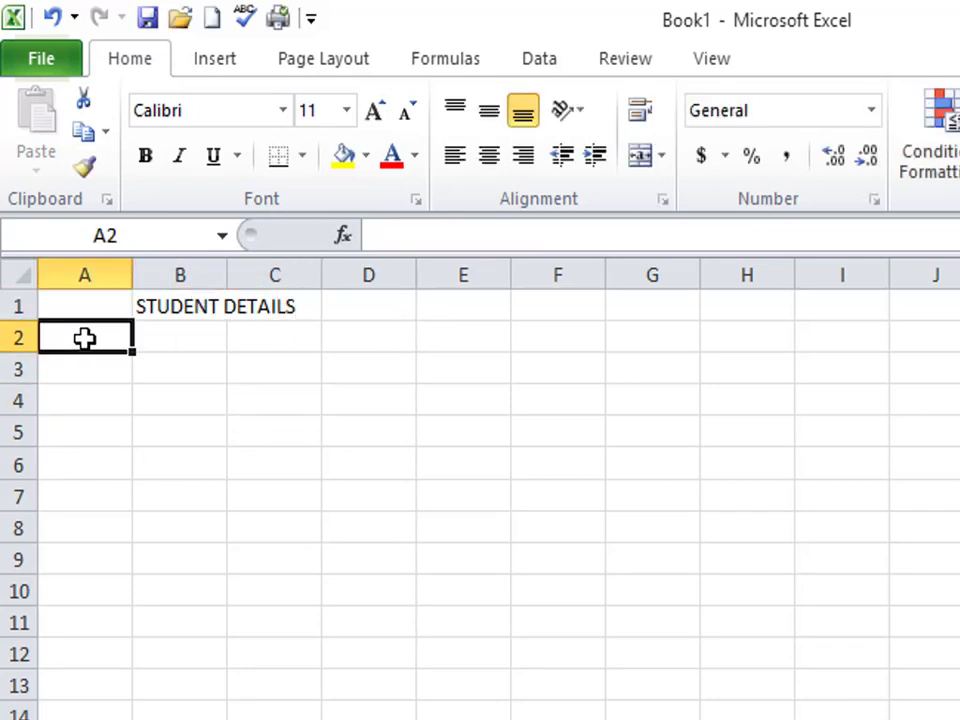
pyautogui.write('NAME')
pyautogui.press('Tab')
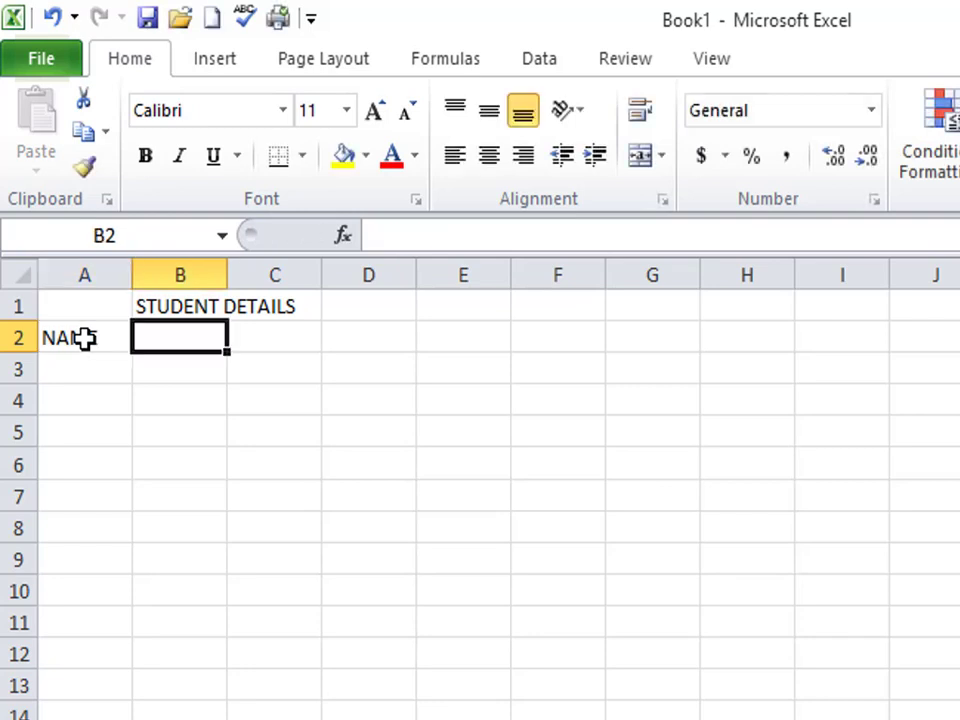
pyautogui.write('TAML')
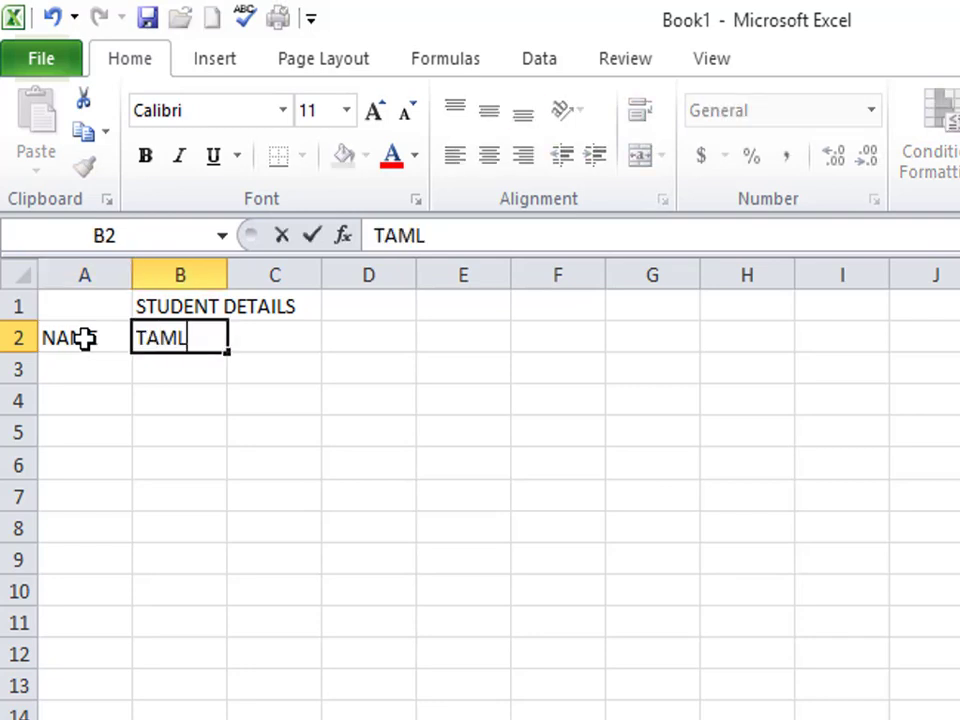
pyautogui.press('BackSpace')
pyautogui.write('IL')
pyautogui.press('Tab')
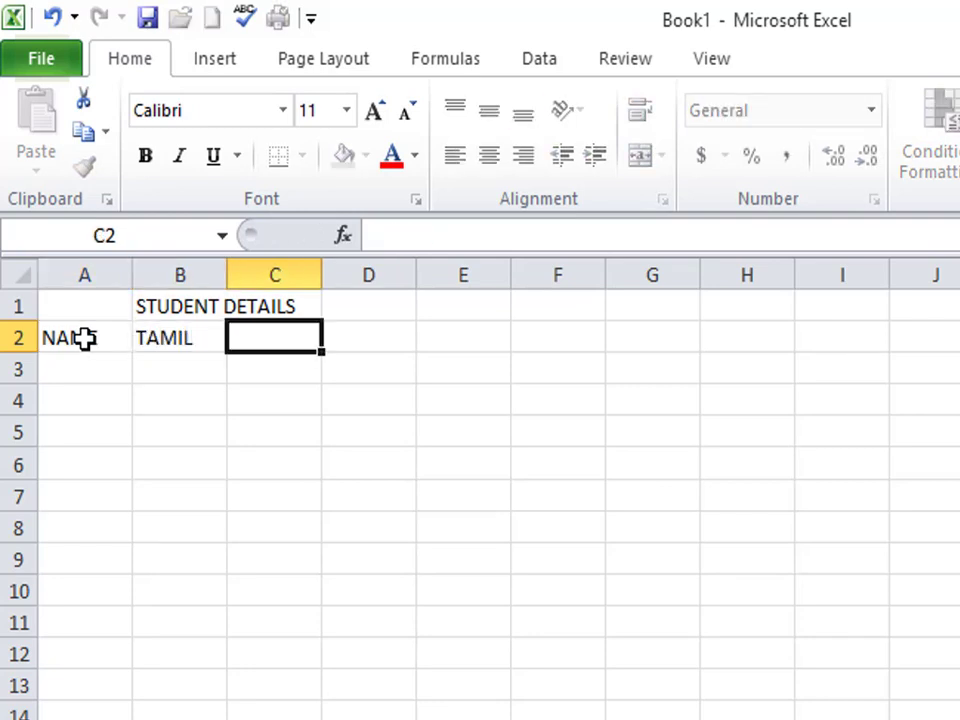
pyautogui.write('ENGLIS')
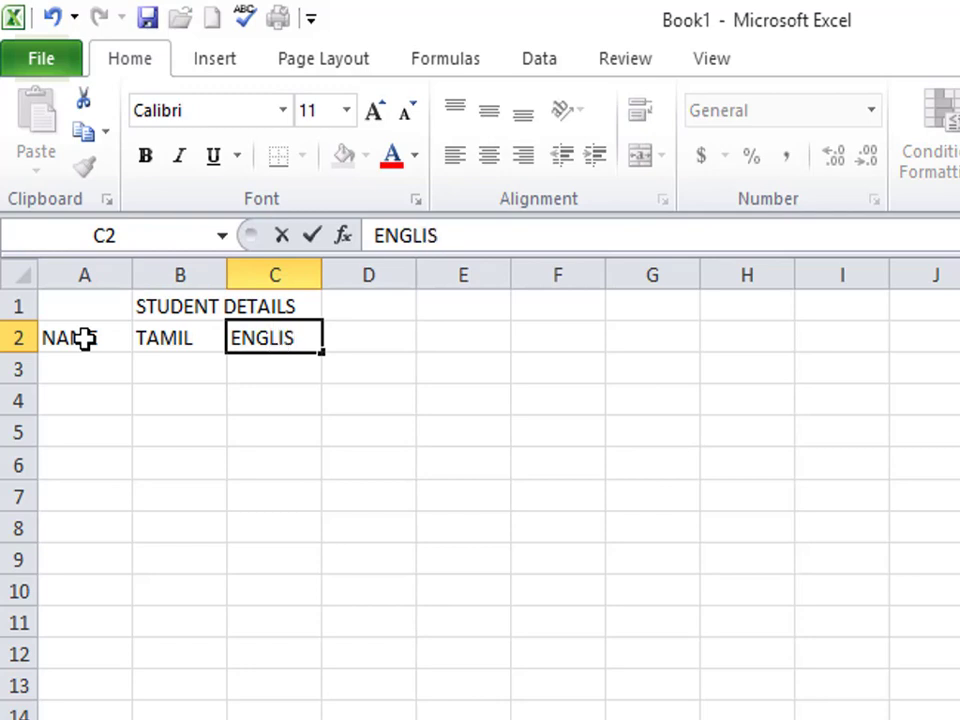
pyautogui.press('BackSpace')
pyautogui.write('SH')
pyautogui.press('Tab')
pyautogui.write('MATHS')
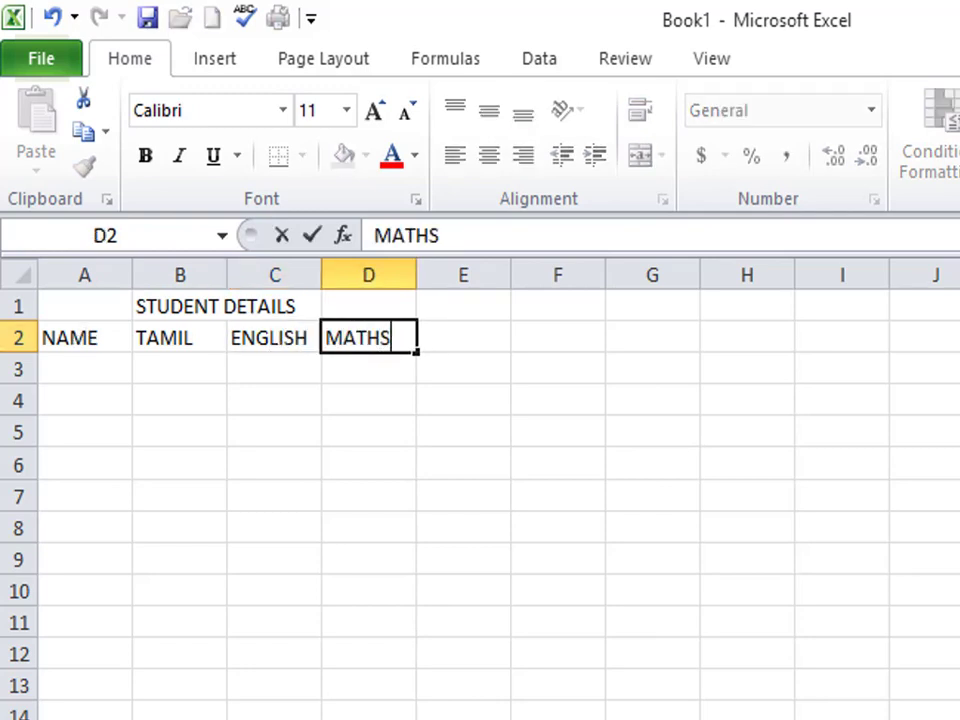
# Enter the two students' first names under the NAME heading in cells A3 and A4
pyautogui.click(65, 379)
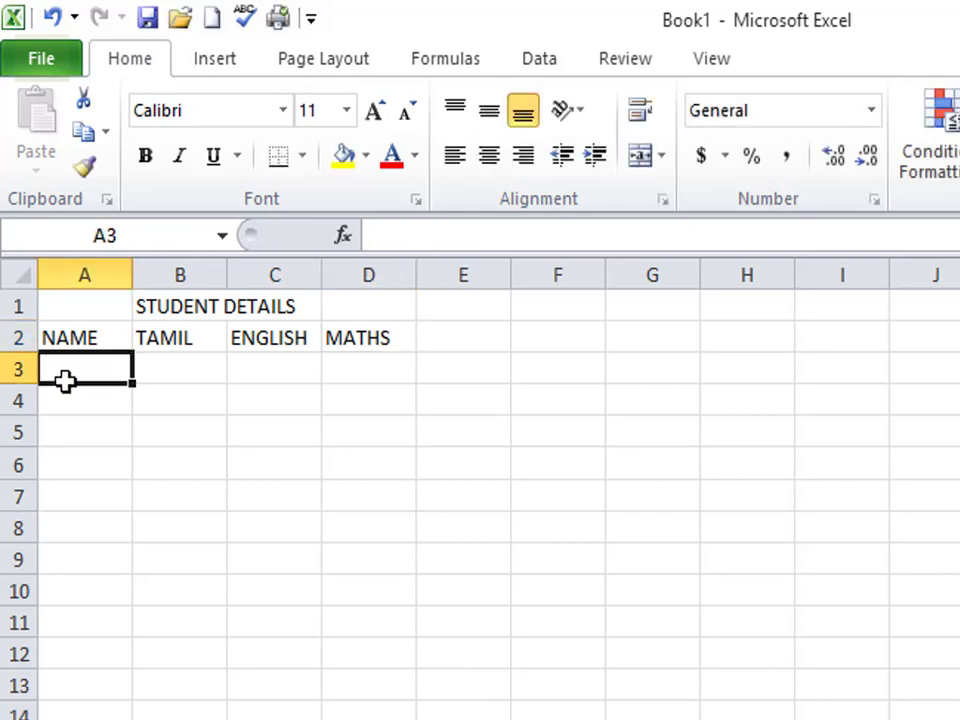
pyautogui.write('ABIRAMI')
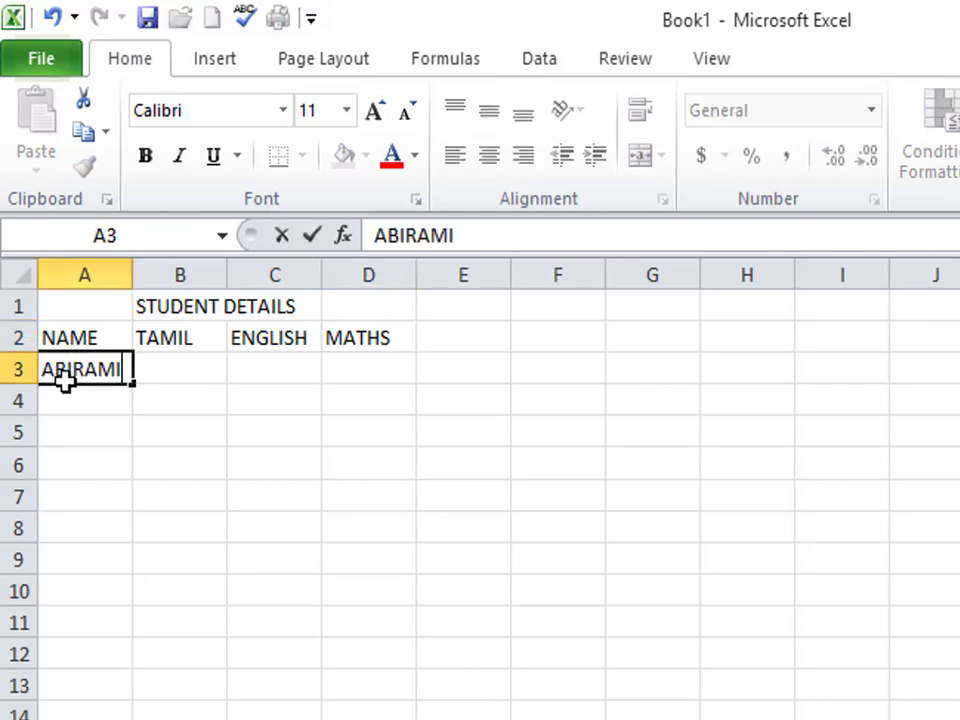
pyautogui.press('Return')
pyautogui.write('KAVITHA')
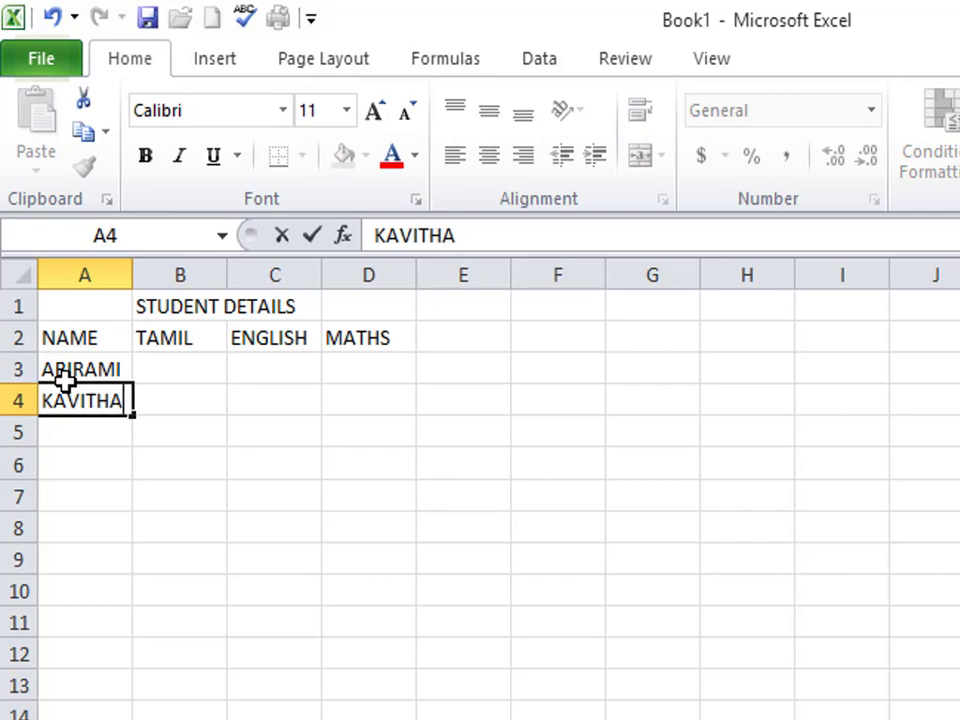
# Enter the first student's marks in row 3: 90 for TAMIL, 80 for ENGLISH and 70 for MATHS
pyautogui.click(63, 378)
pyautogui.press('Tab')
pyautogui.write('9')
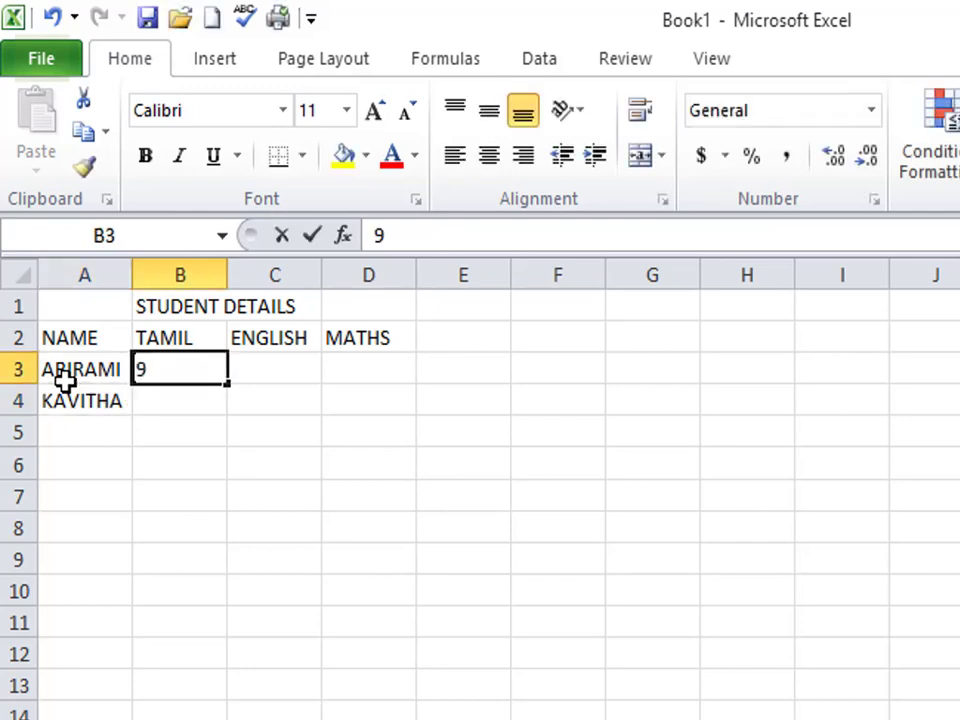
pyautogui.write('90')
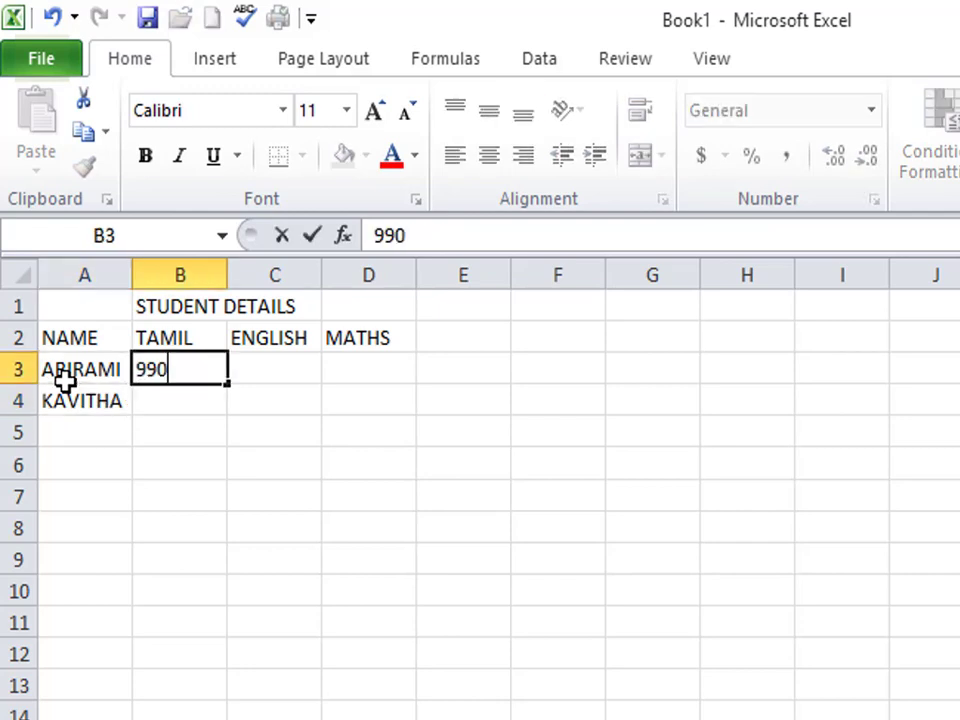
pyautogui.press('BackSpace')
pyautogui.press('BackSpace')
pyautogui.write('0')
pyautogui.press('Tab')
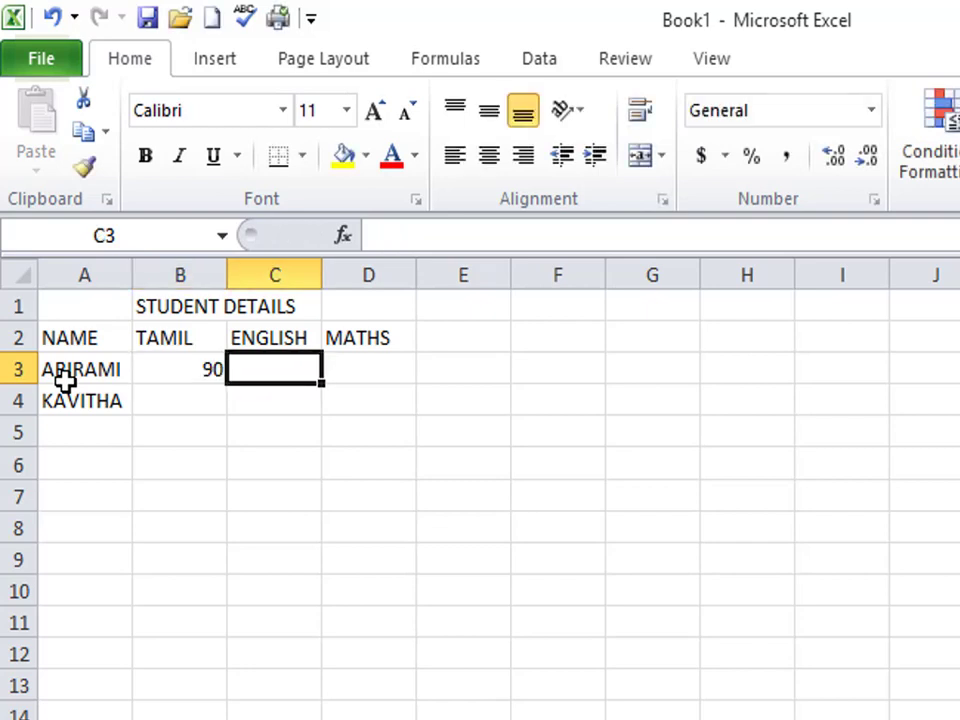
pyautogui.write('80')
pyautogui.press('Tab')
pyautogui.write('70')
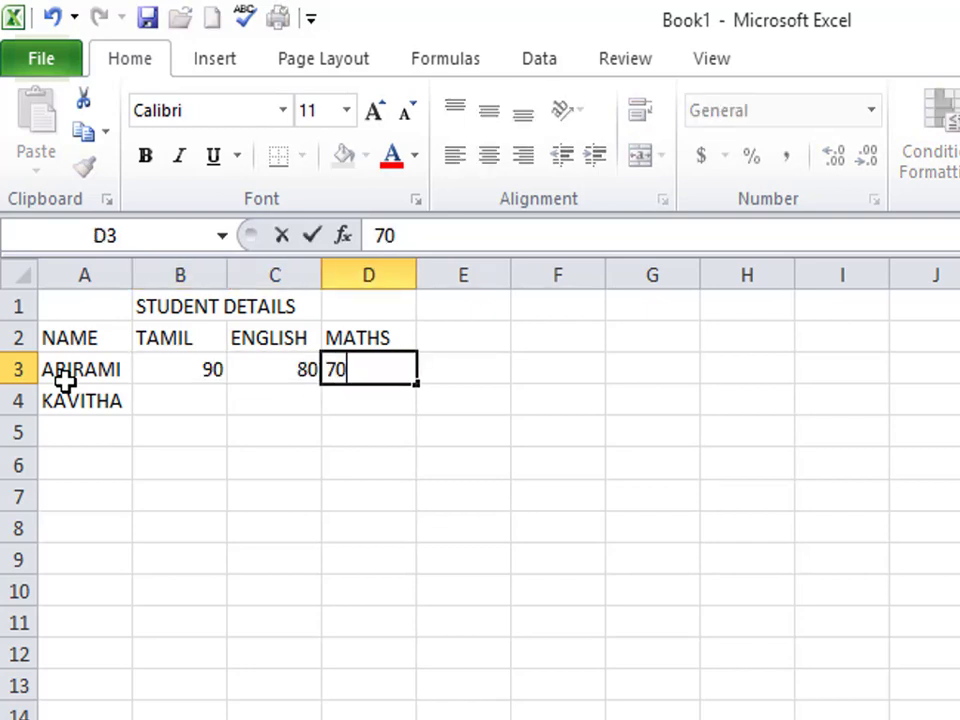
# Enter the second student's marks in row 4: 99 for TAMIL, 75 for ENGLISH and 80 for MATHS
pyautogui.press('Down')
pyautogui.write('80')
pyautogui.press('Left')
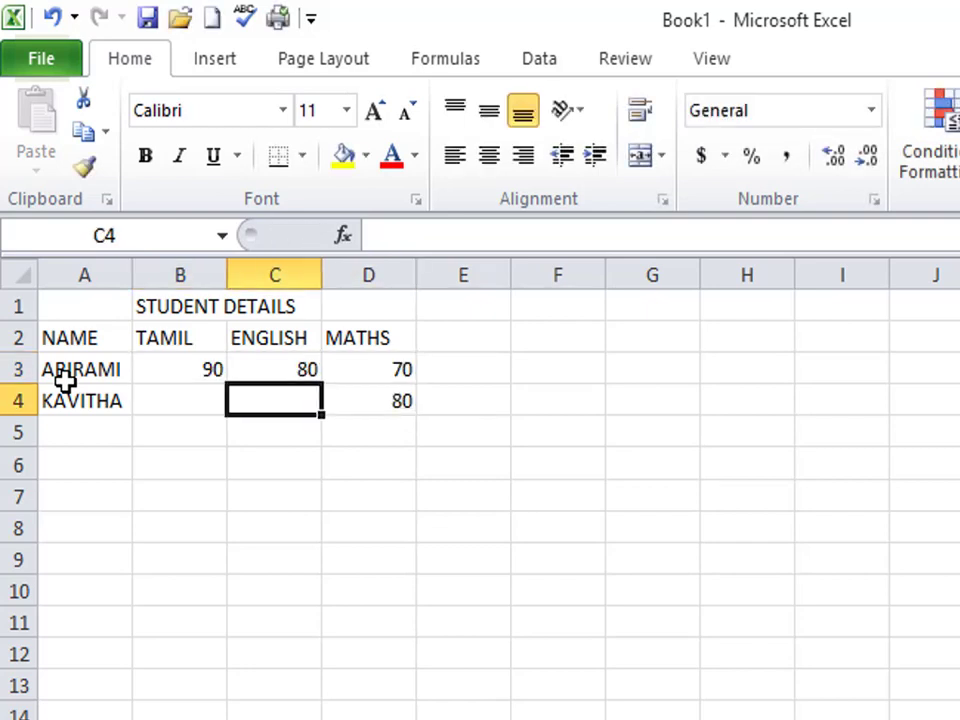
pyautogui.write('75')
pyautogui.press('Left')
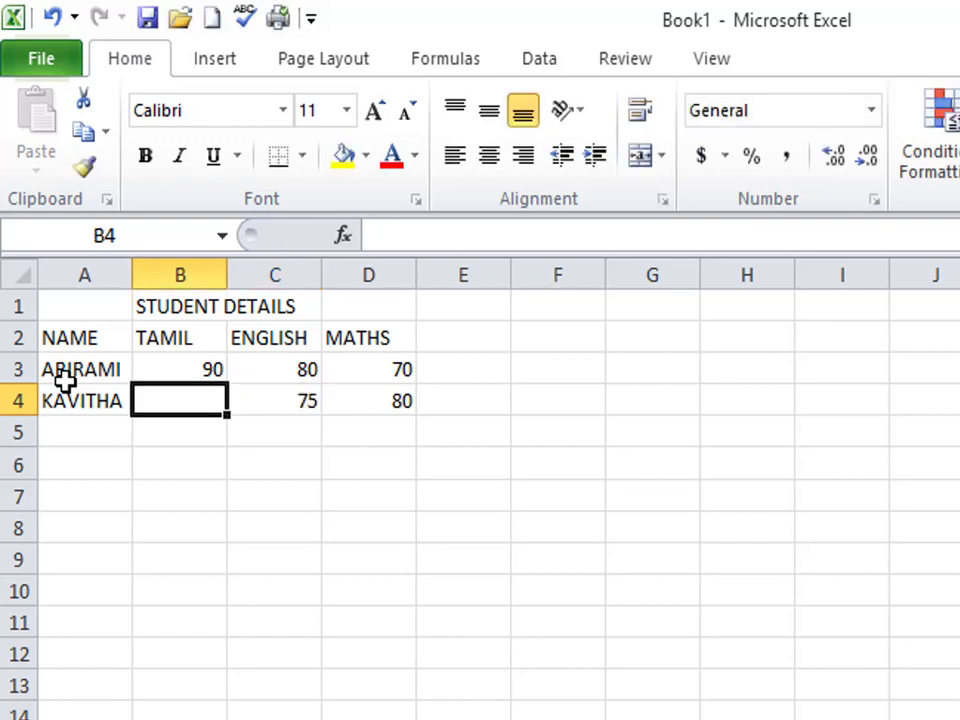
pyautogui.write('99')
pyautogui.hotkey('ctrl', 'Return')
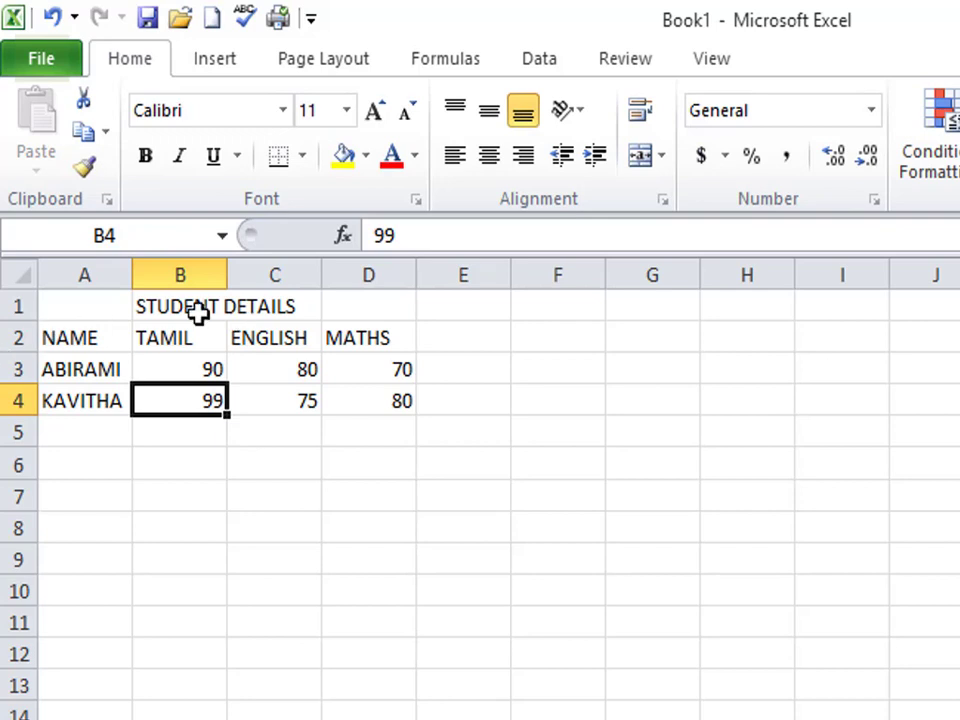
pyautogui.moveTo(154, 298); pyautogui.dragTo(278, 306)
pyautogui.click(278, 306)
pyautogui.click(313, 527)
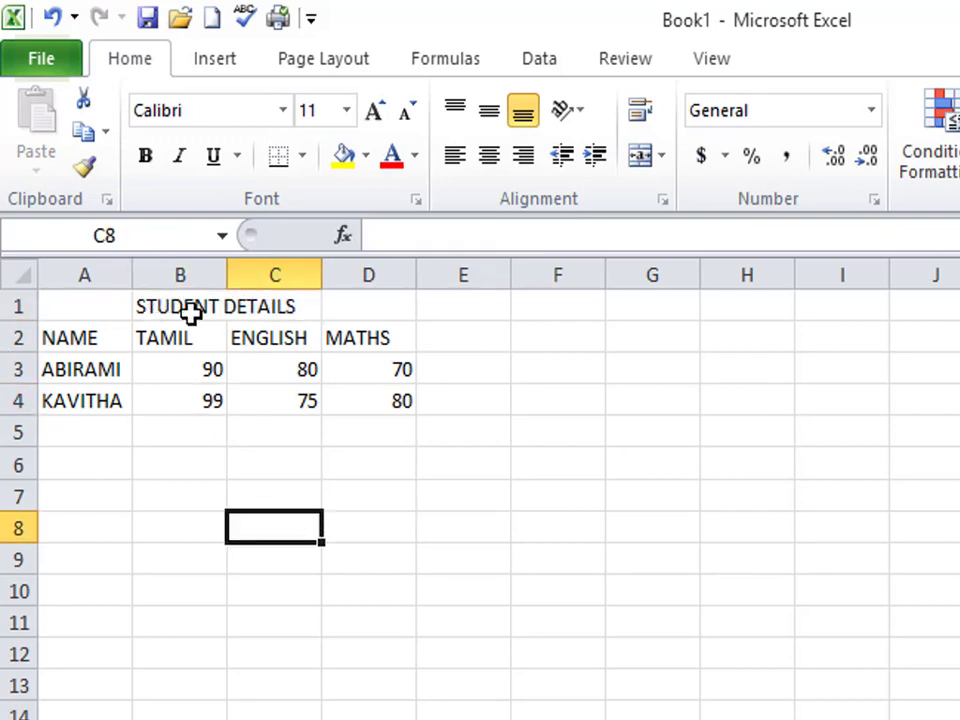
# Set the STUDENT DETAILS title in cell B1 to the Cooper Black font at size 16
pyautogui.click(190, 306)
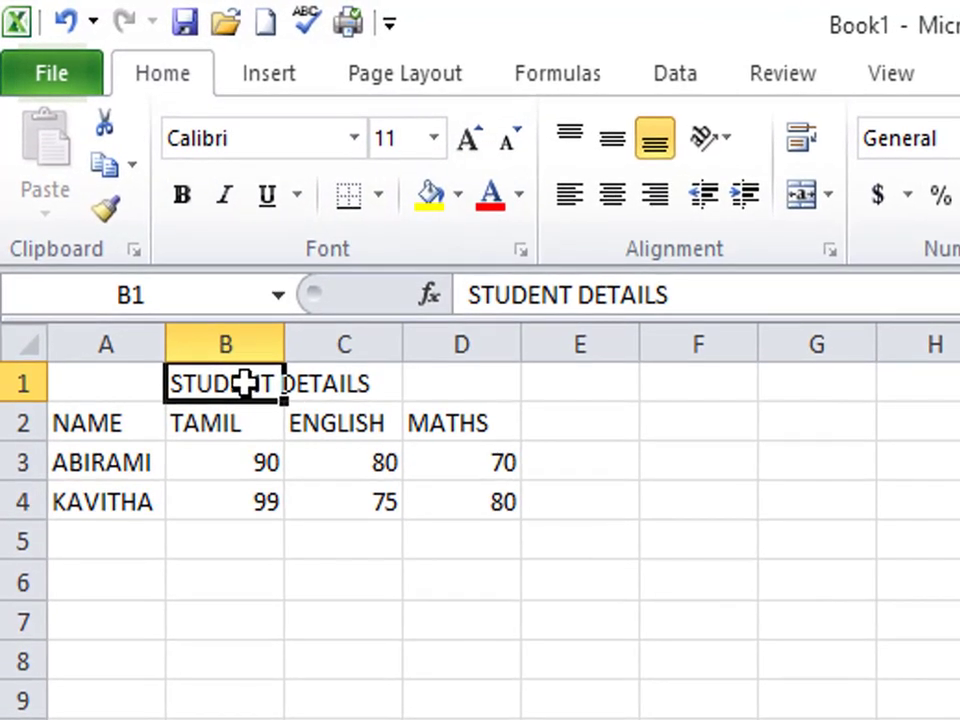
pyautogui.click(355, 138)
pyautogui.scroll(-5, 294, 489)
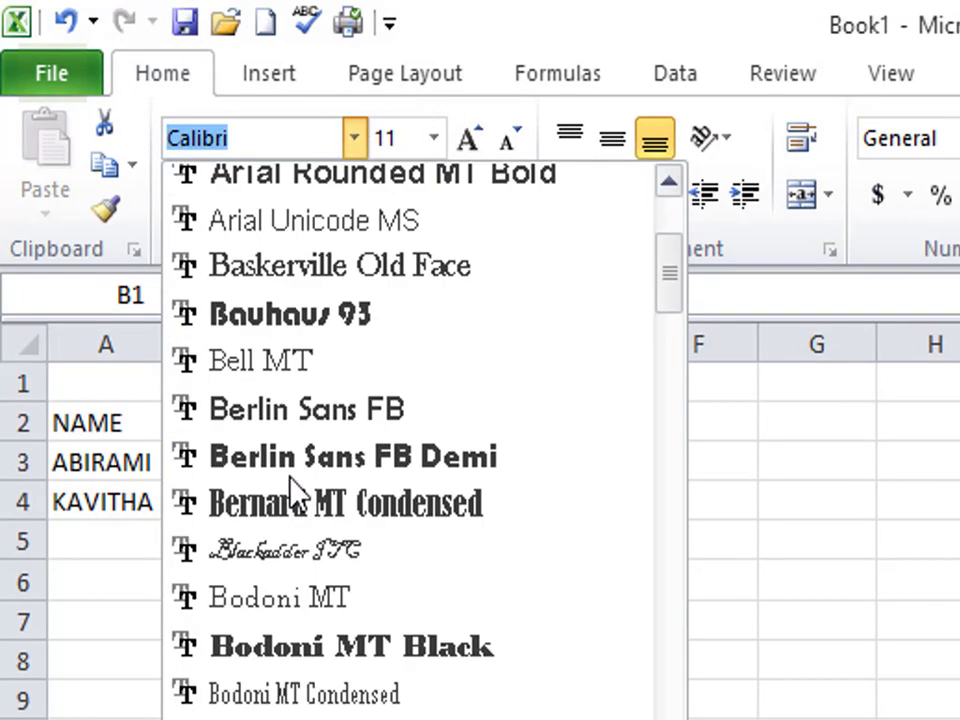
pyautogui.scroll(-6, 328, 320)
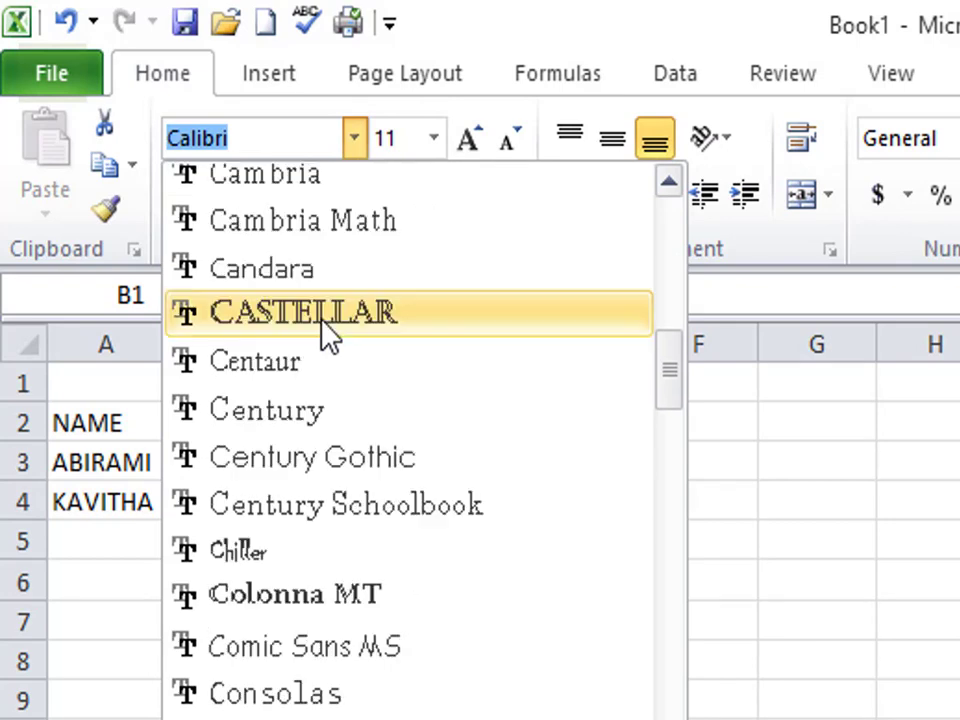
pyautogui.scroll(-2, 325, 345)
pyautogui.scroll(1, 318, 380)
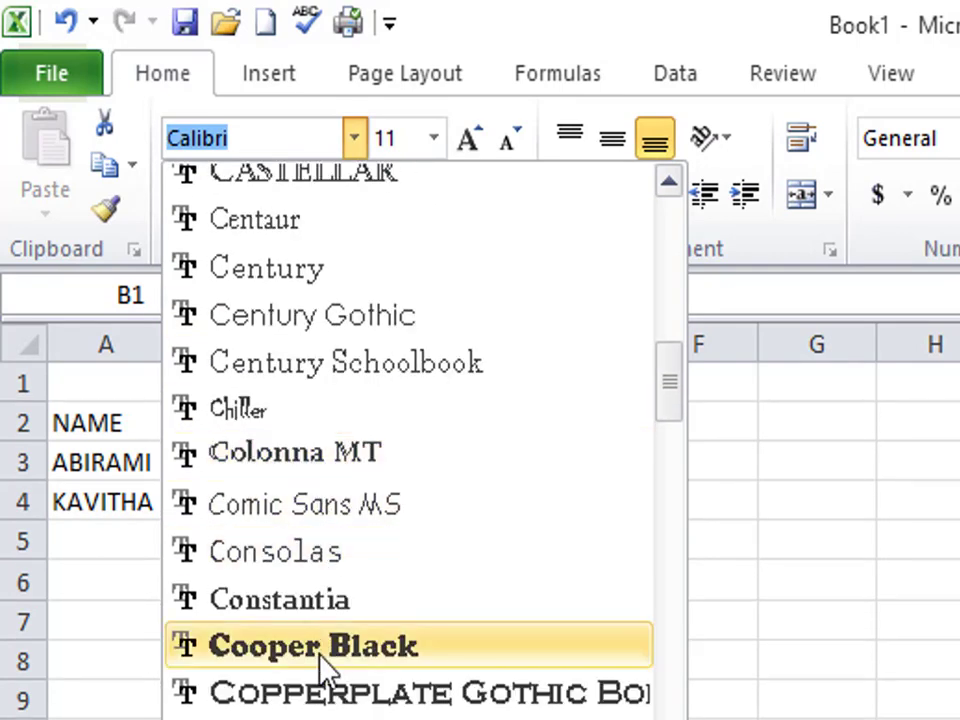
pyautogui.click(324, 652)
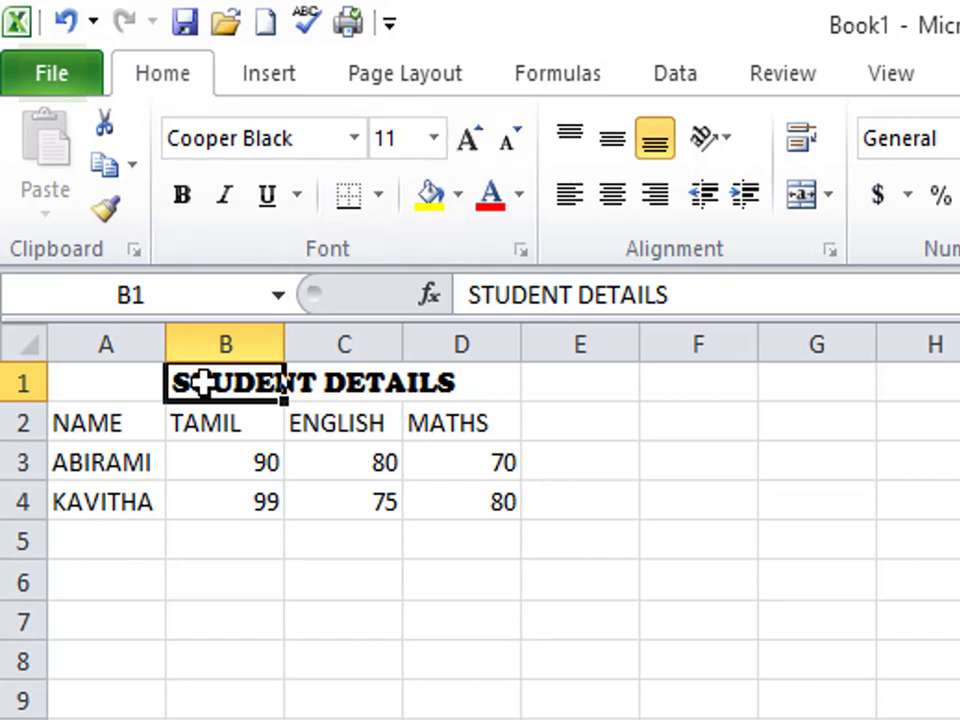
pyautogui.click(434, 138)
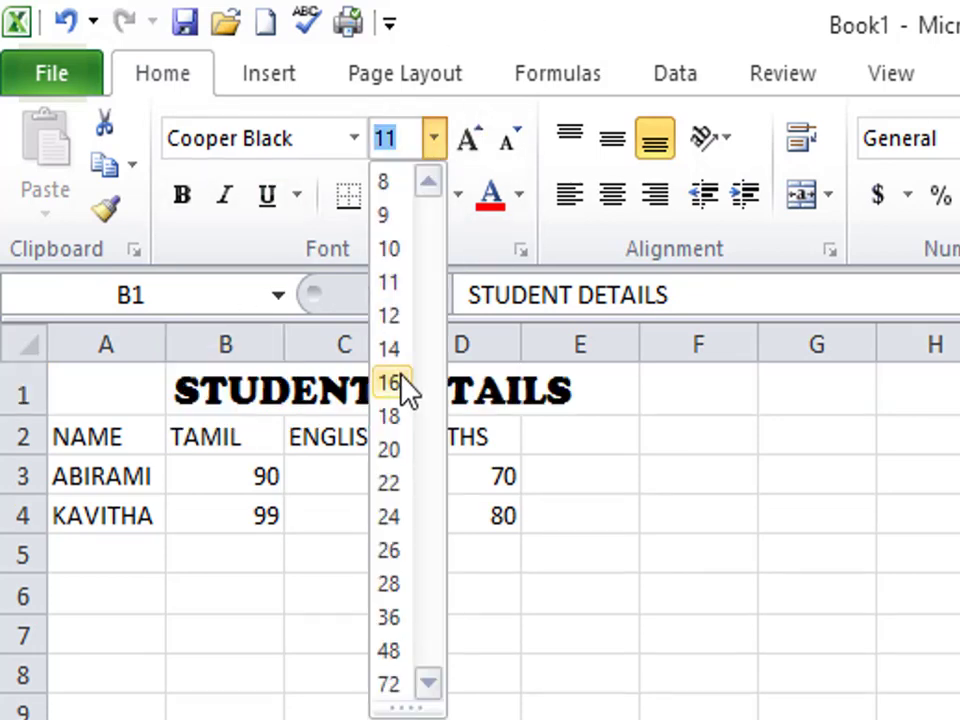
pyautogui.click(406, 382)
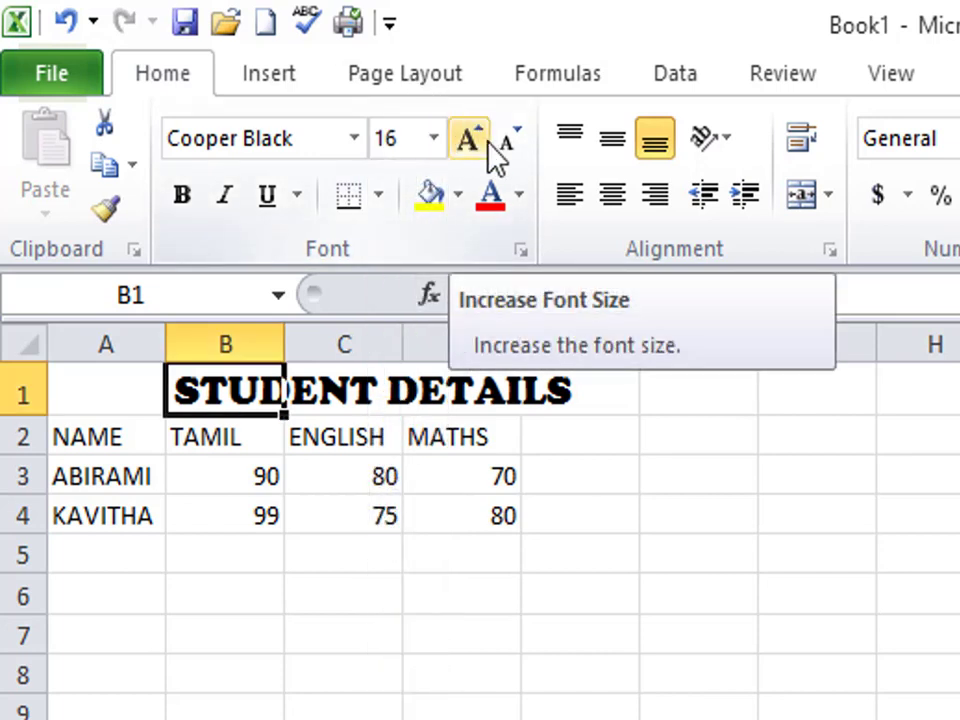
# Step the STUDENT DETAILS title's font size up and down with Increase and Decrease Font Size, finishing at 20
pyautogui.click(489, 141)
pyautogui.click(489, 141)
pyautogui.click(512, 140)
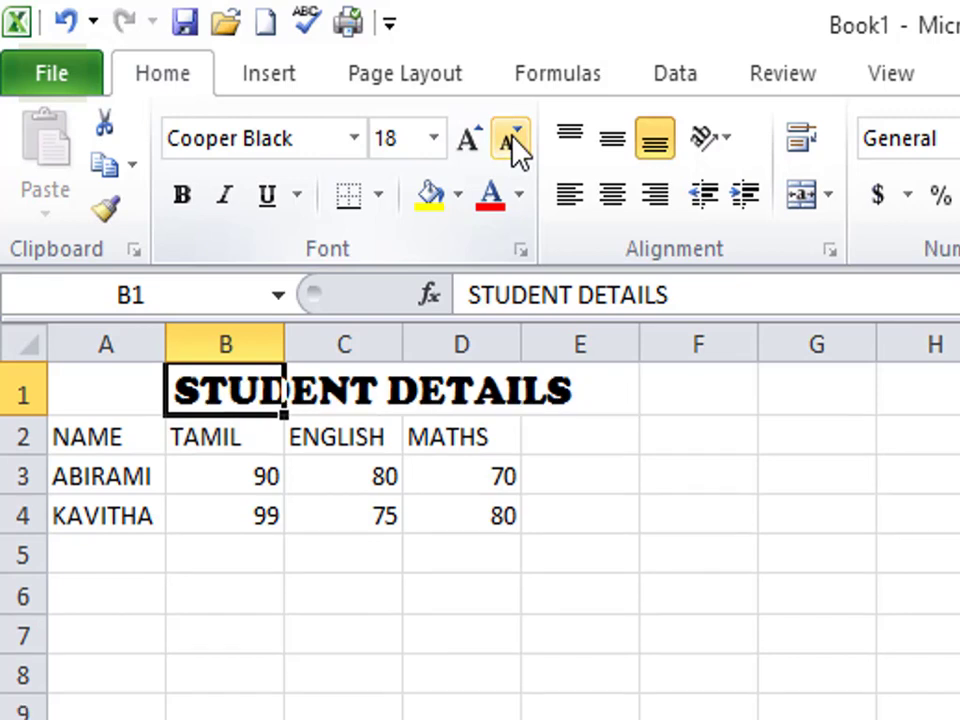
pyautogui.click(512, 140)
pyautogui.click(512, 140)
pyautogui.click(487, 141)
pyautogui.click(487, 141)
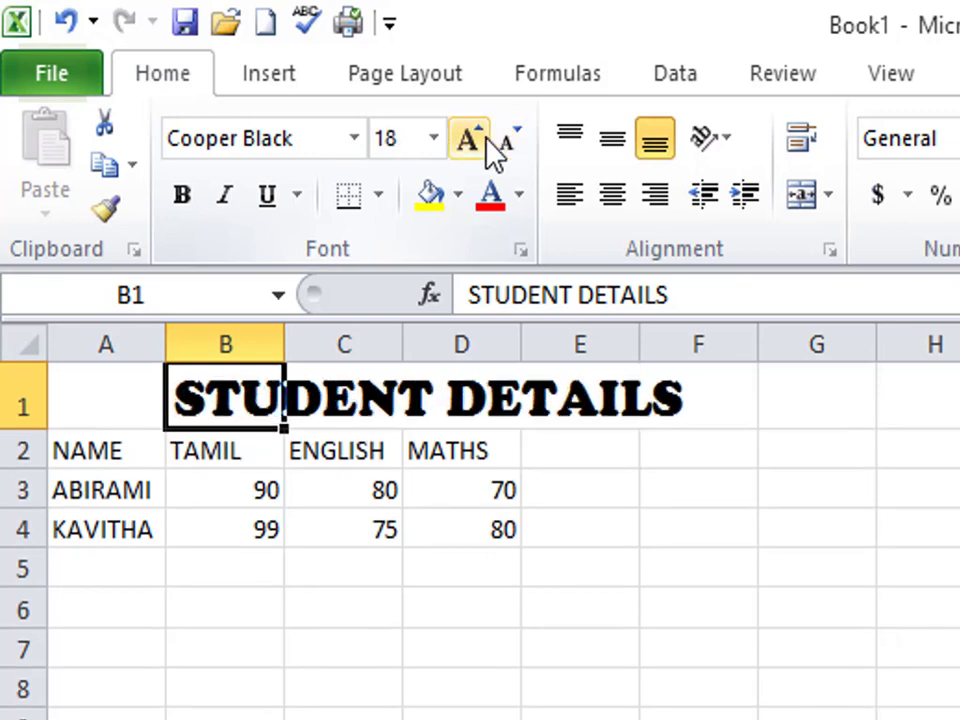
pyautogui.click(487, 141)
pyautogui.click(512, 532)
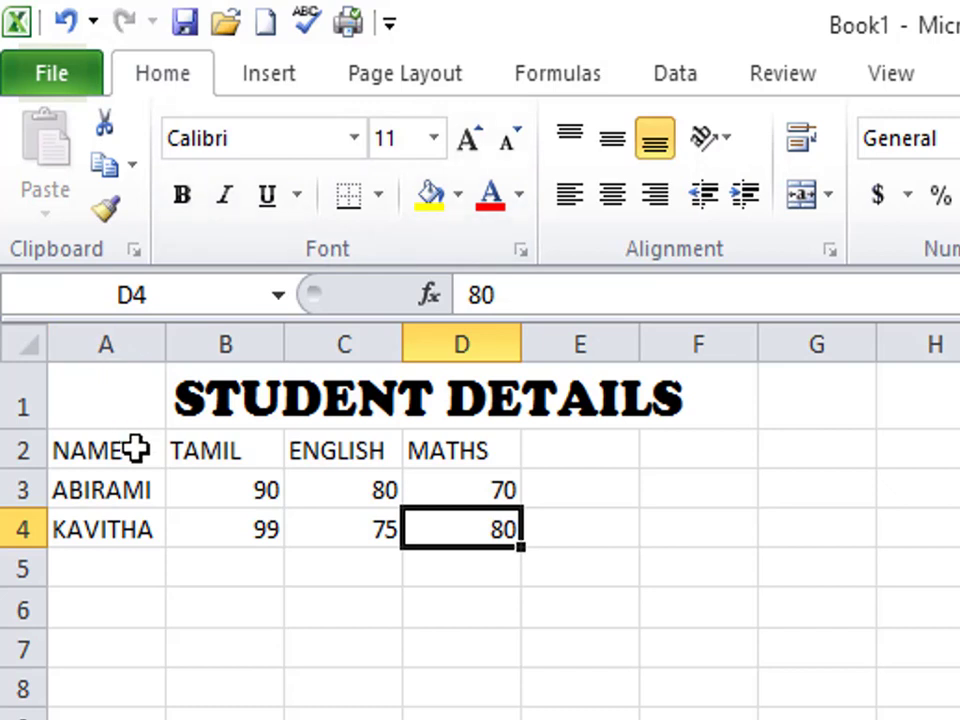
pyautogui.click(135, 450)
pyautogui.click(191, 456)
pyautogui.click(321, 463)
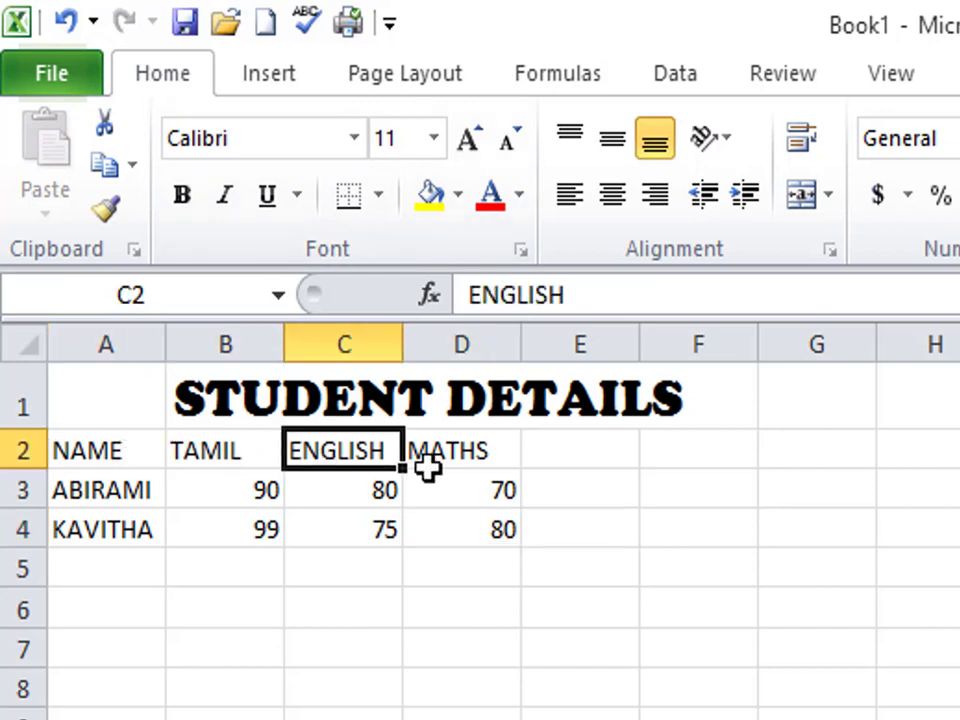
pyautogui.click(427, 465)
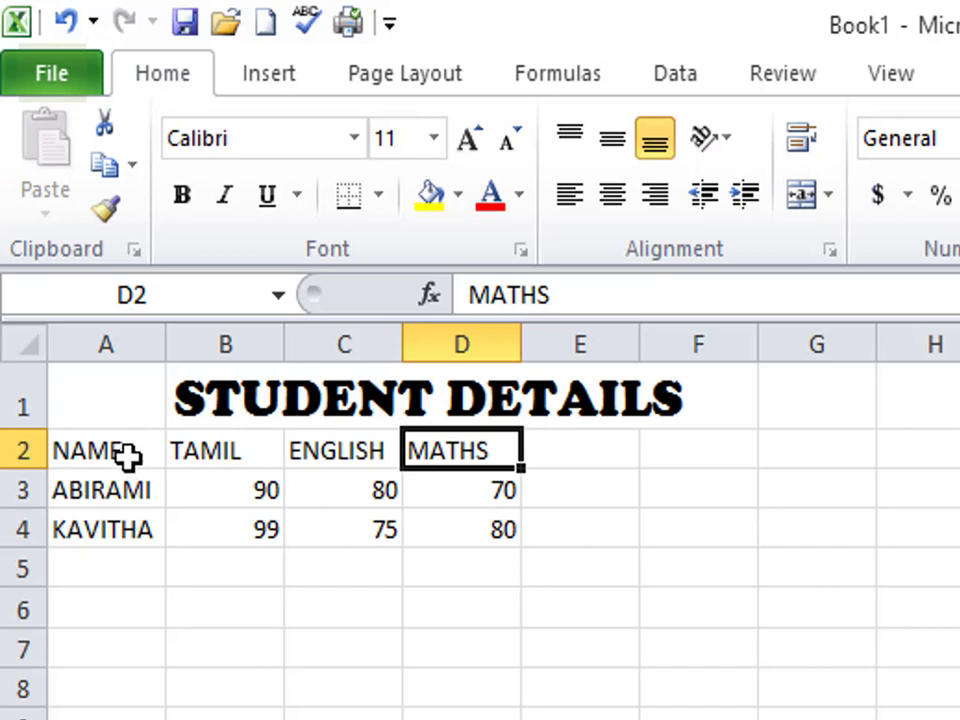
# Make the column headings NAME, TAMIL, ENGLISH and MATHS in cells A2 to D2 bold
pyautogui.click(70, 452)
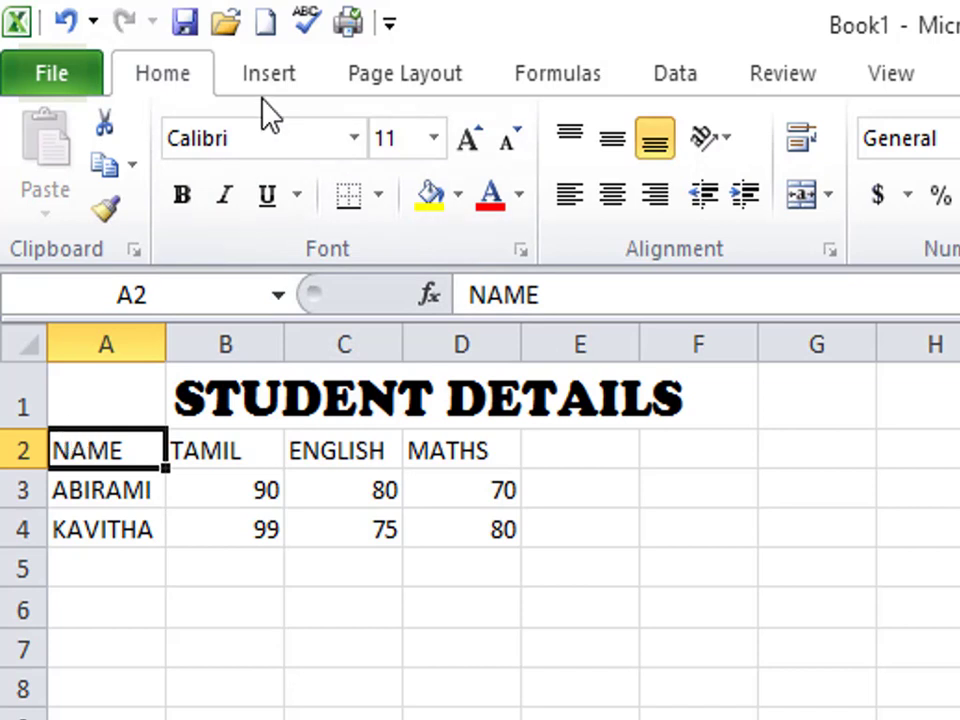
pyautogui.click(179, 207)
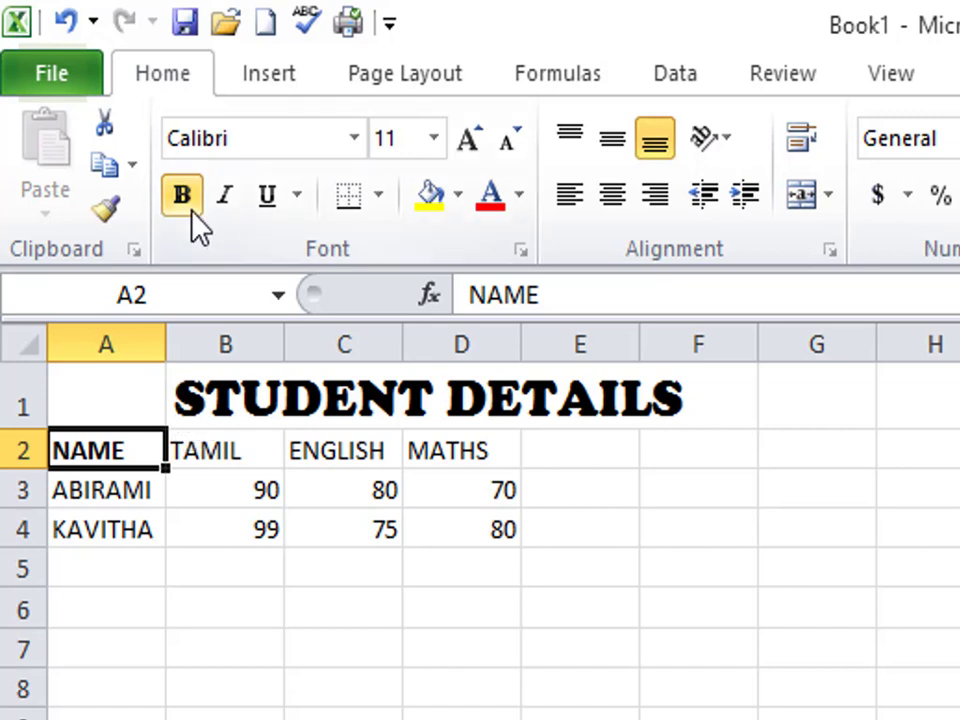
pyautogui.click(229, 452)
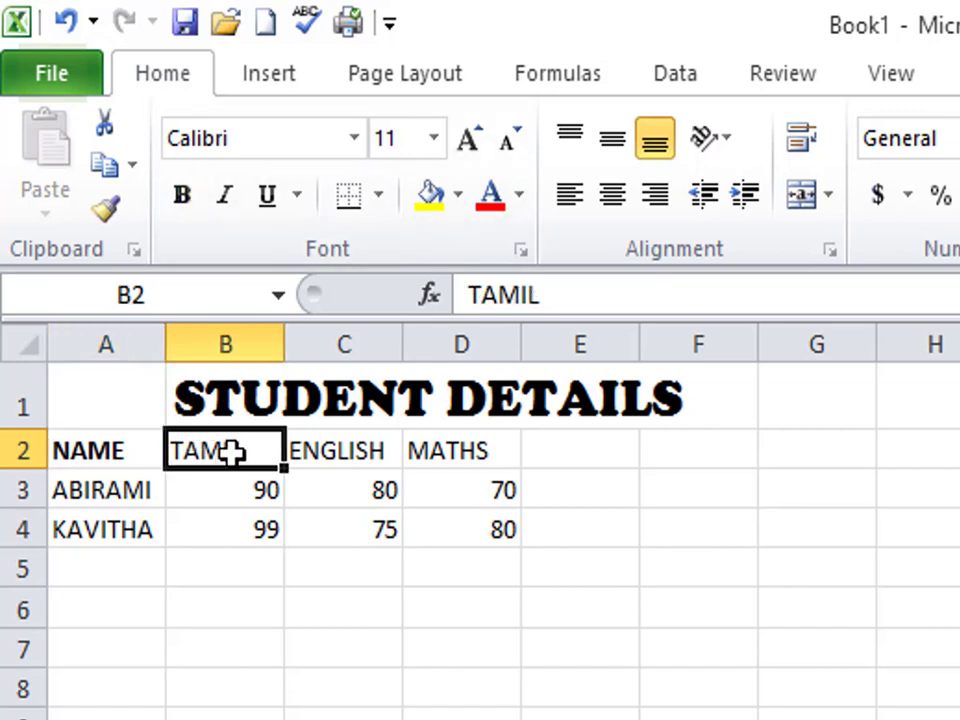
pyautogui.hotkey('ctrl', 'b')
pyautogui.hotkey('ctrl', 'b')
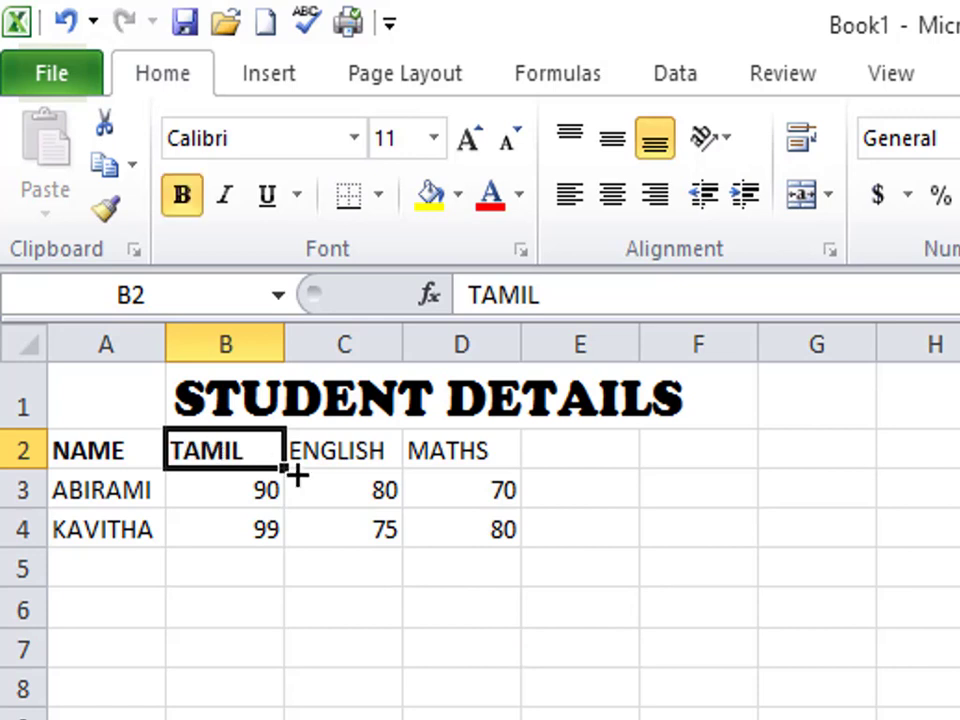
pyautogui.click(357, 445)
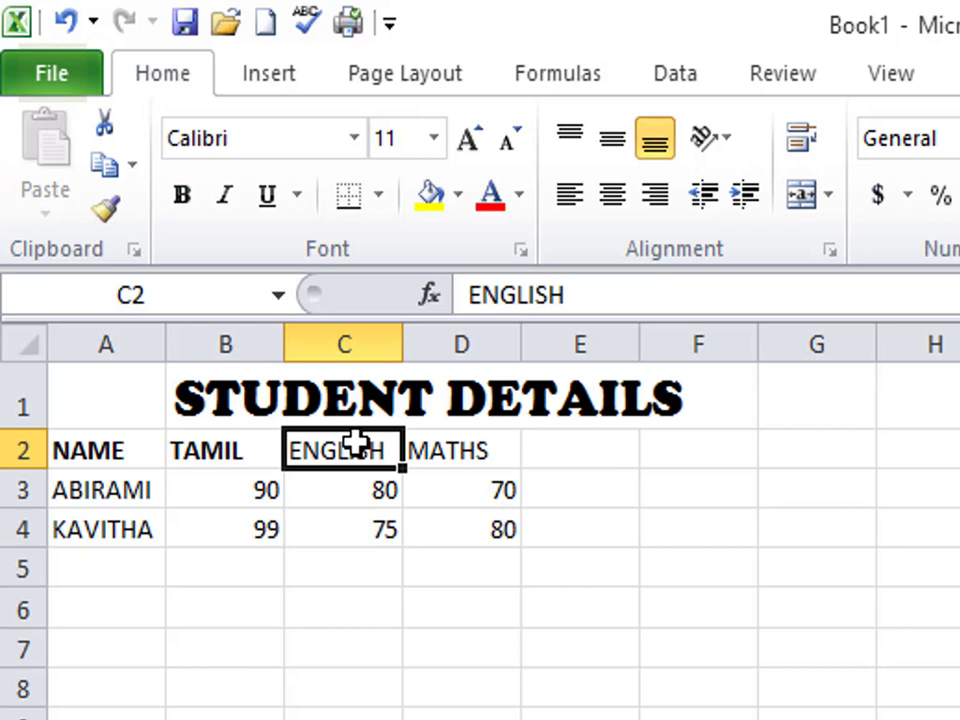
pyautogui.hotkey('ctrl', 'b')
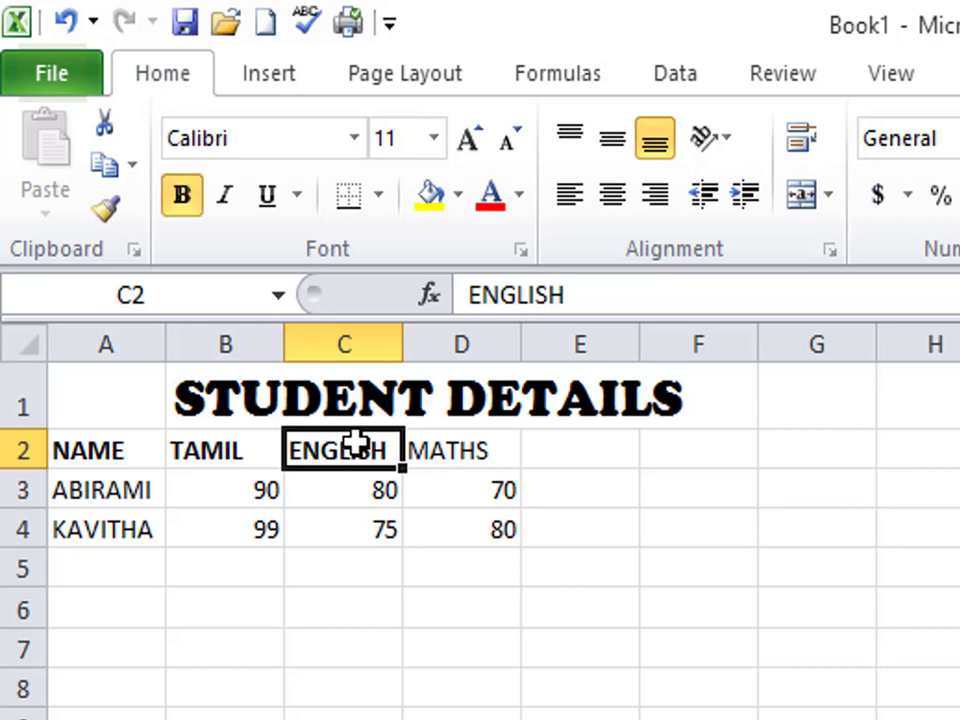
pyautogui.click(496, 456)
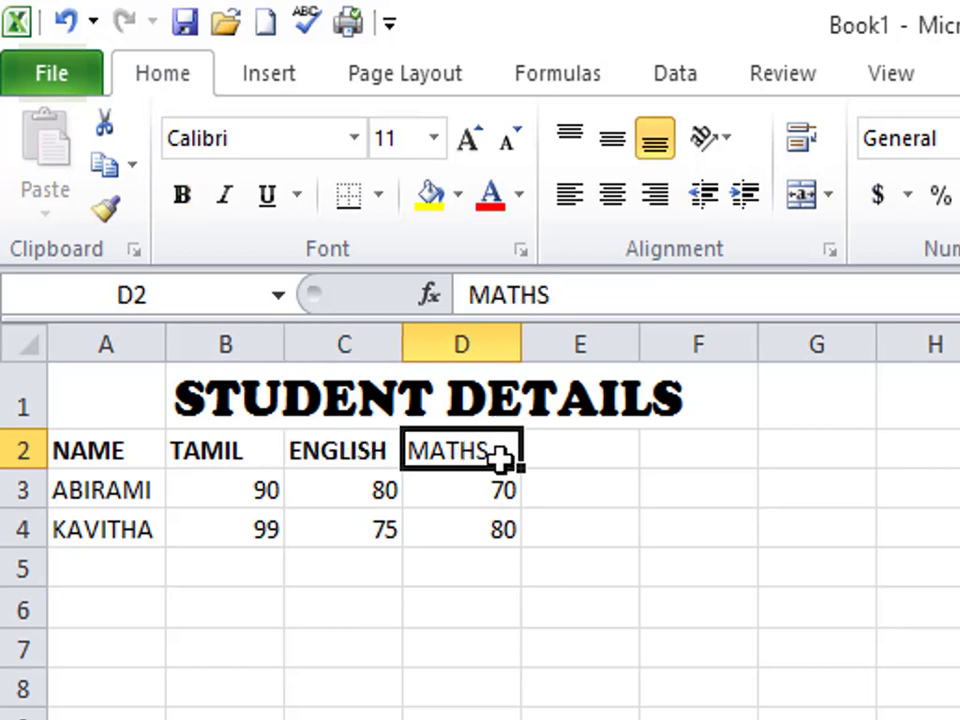
pyautogui.hotkey('ctrl', 'b')
pyautogui.click(430, 598)
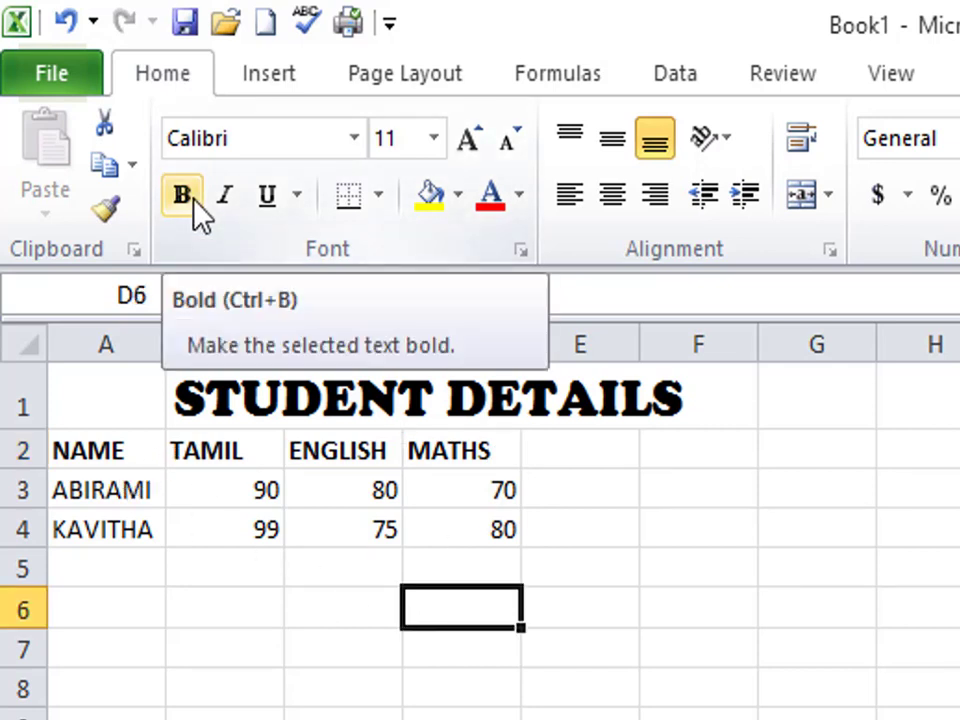
# Apply a single underline to the STUDENT DETAILS title in cell B1
pyautogui.click(240, 528)
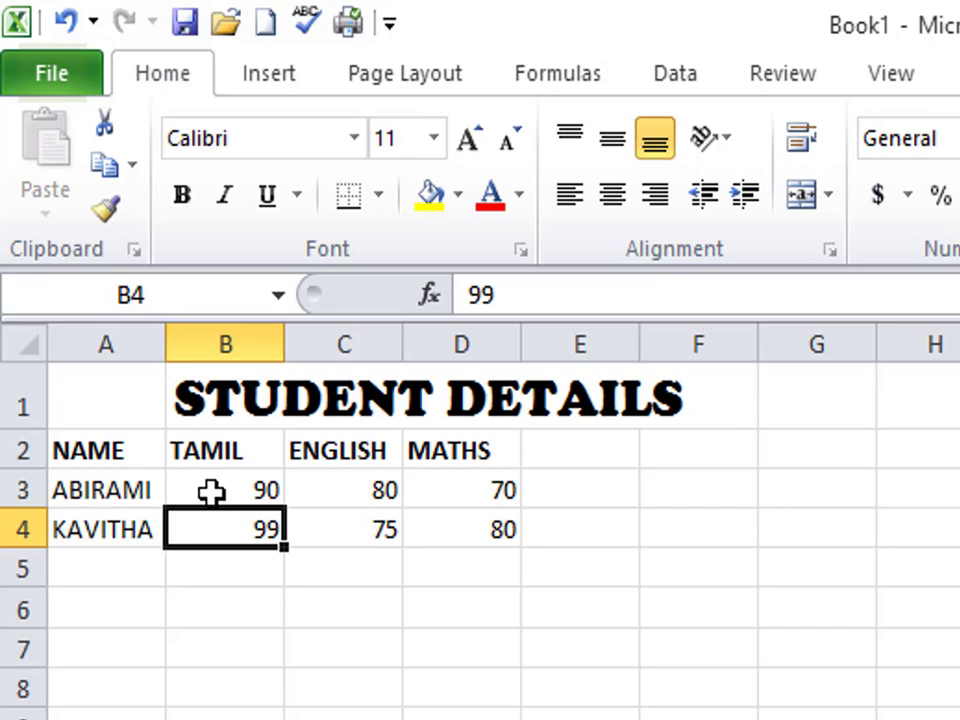
pyautogui.click(229, 403)
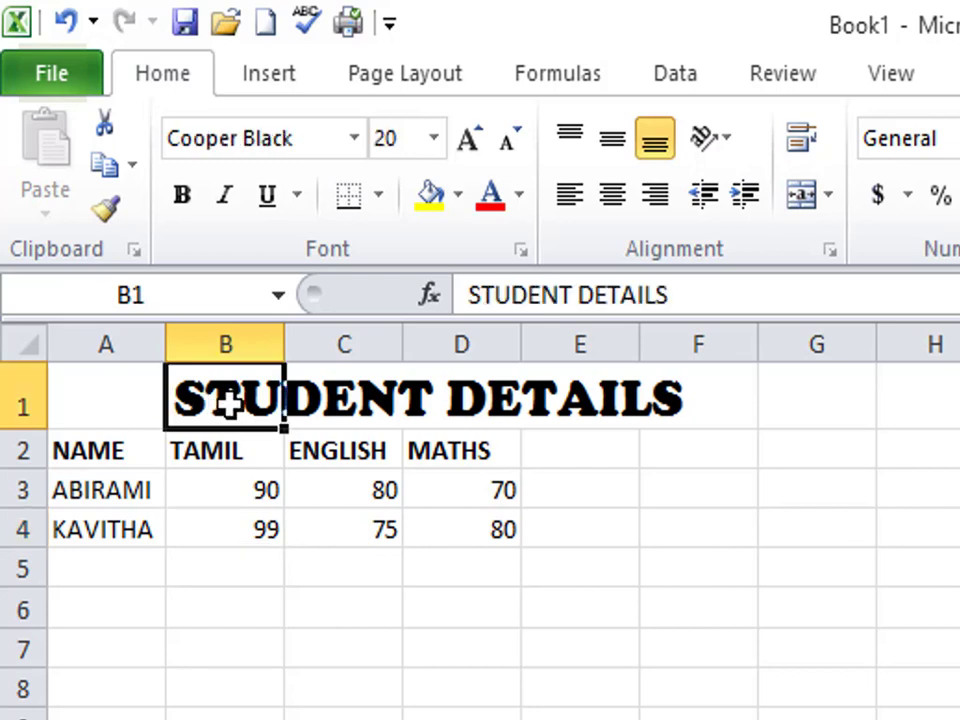
pyautogui.click(275, 200)
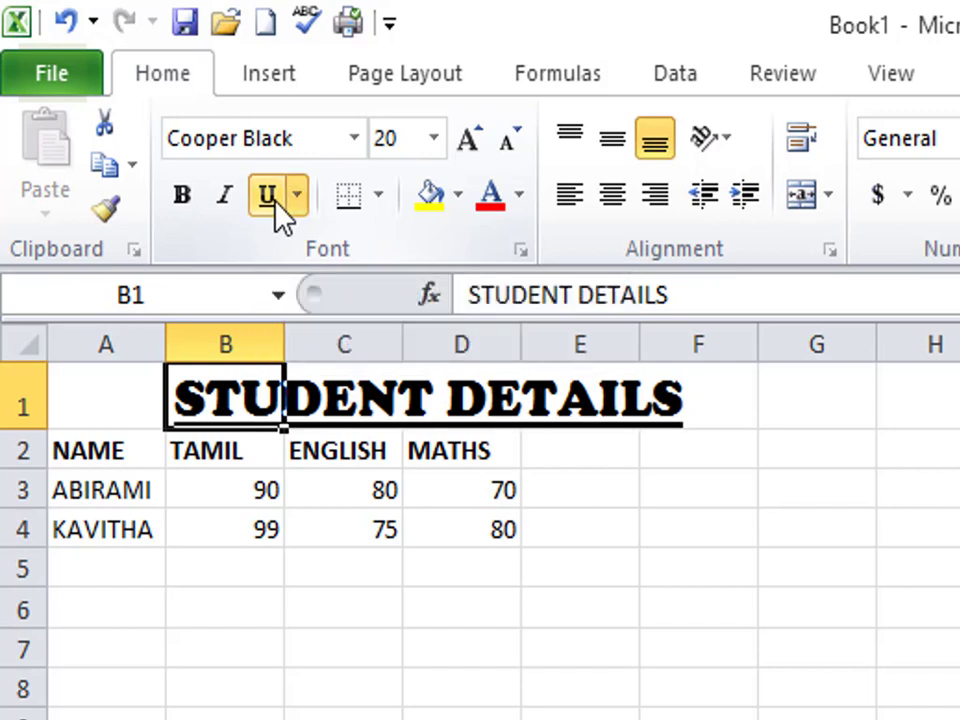
pyautogui.click(231, 579)
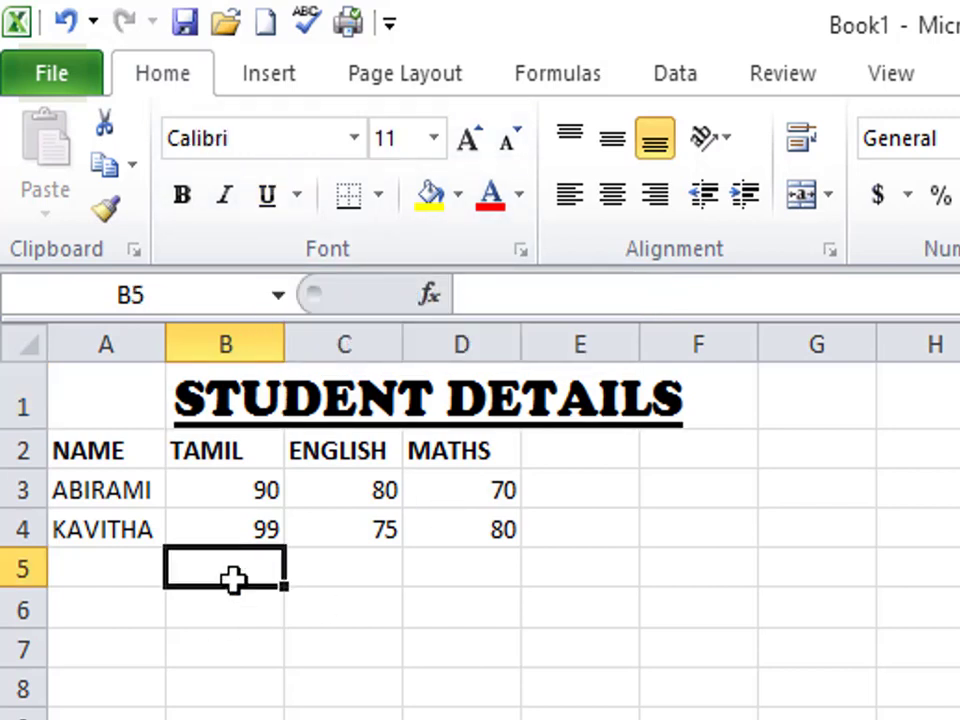
# Apply a double underline to the STUDENT DETAILS title in cell B1
pyautogui.click(216, 408)
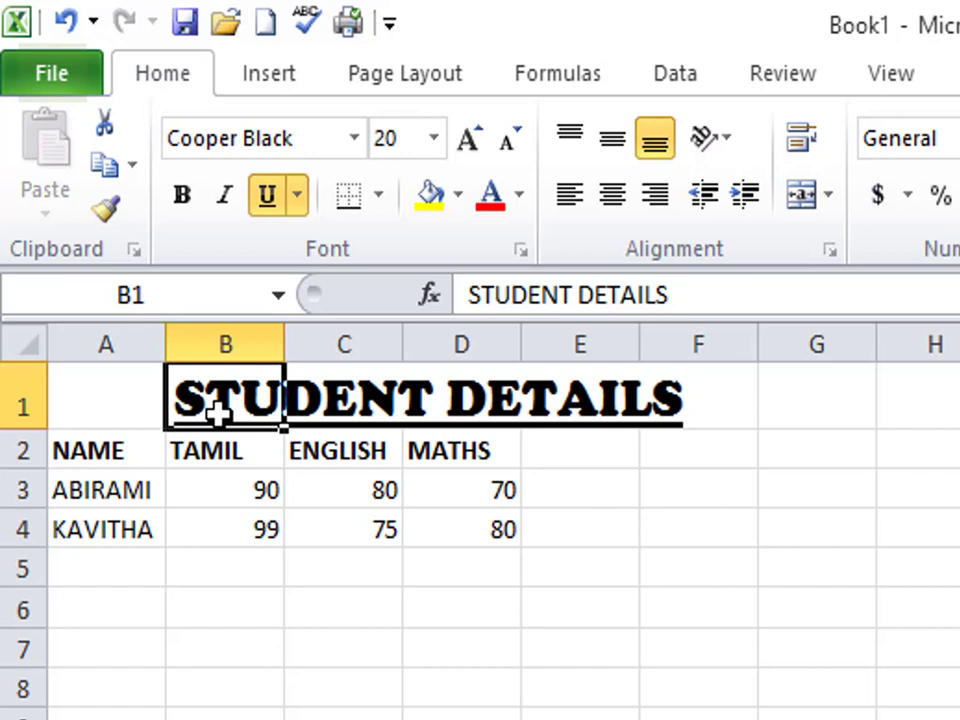
pyautogui.click(304, 192)
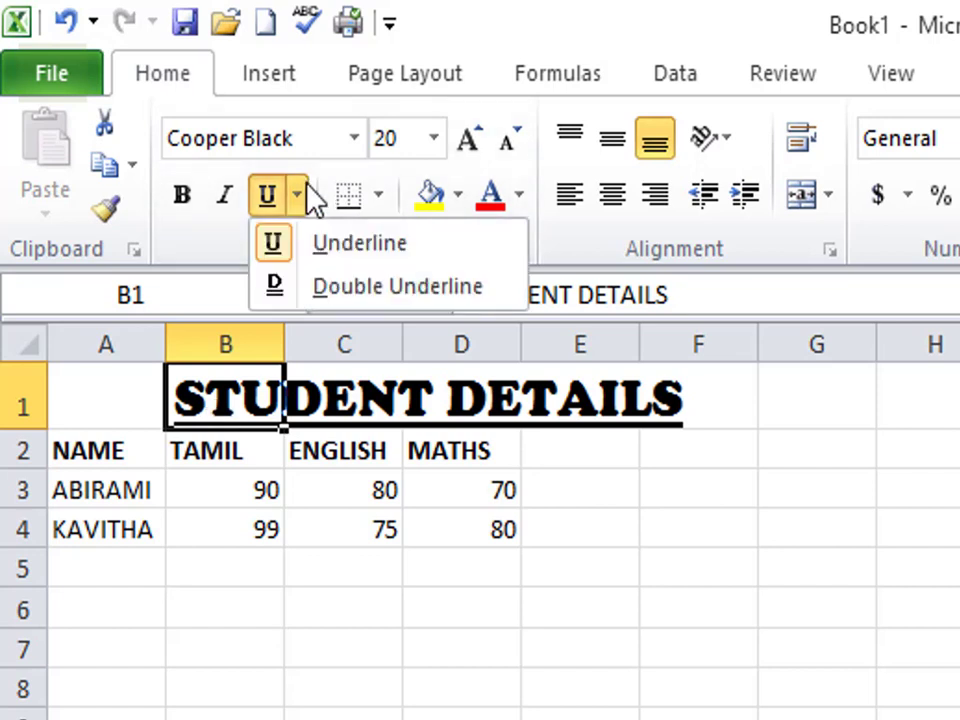
pyautogui.click(305, 195)
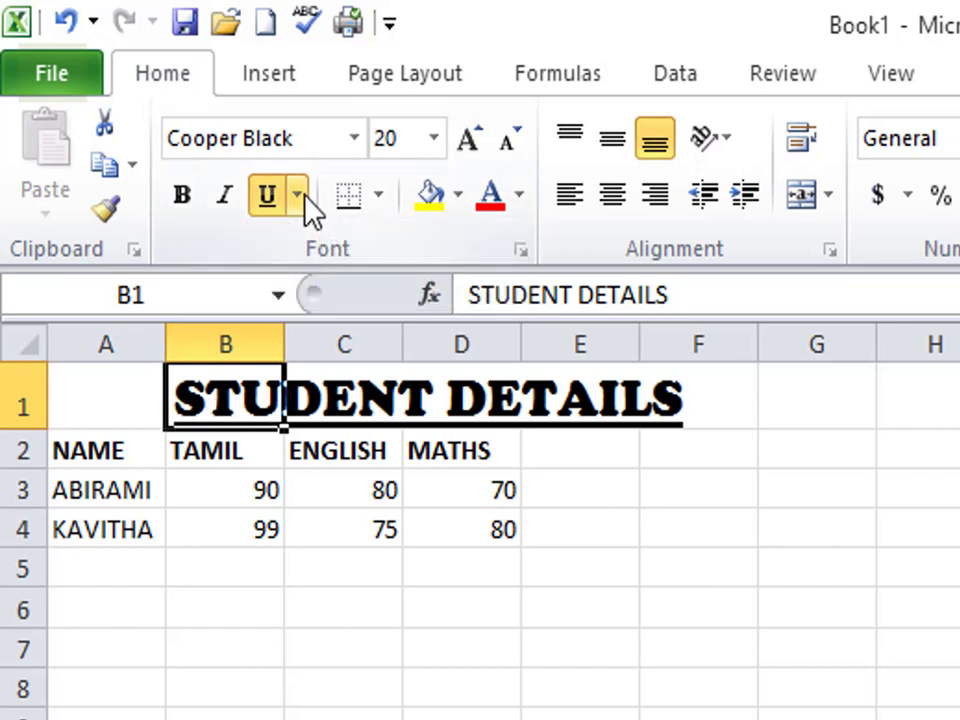
pyautogui.click(305, 195)
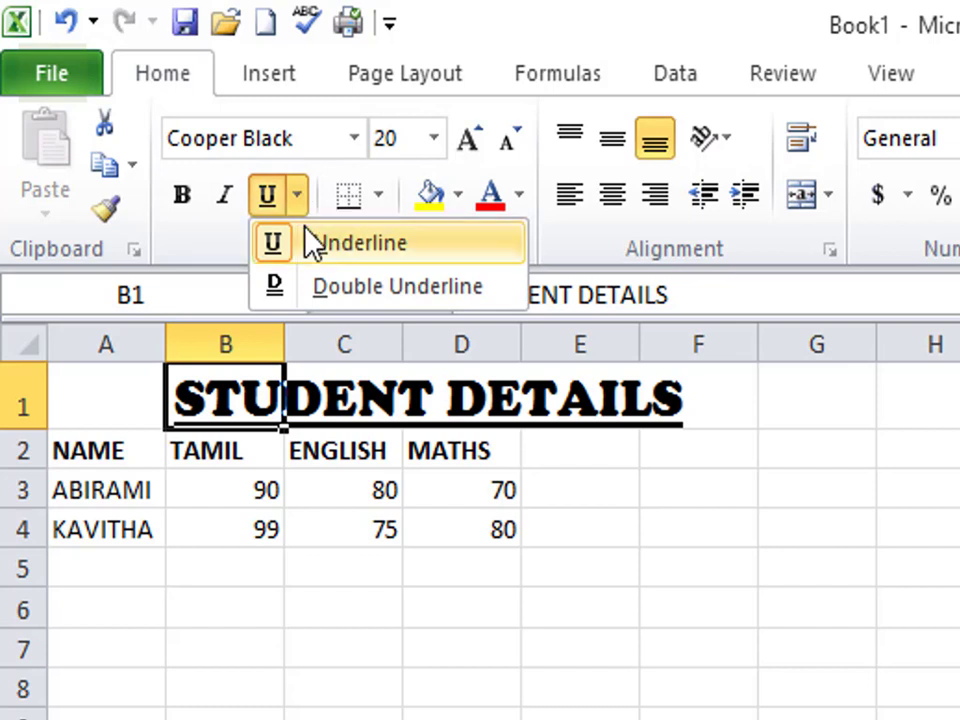
pyautogui.click(331, 288)
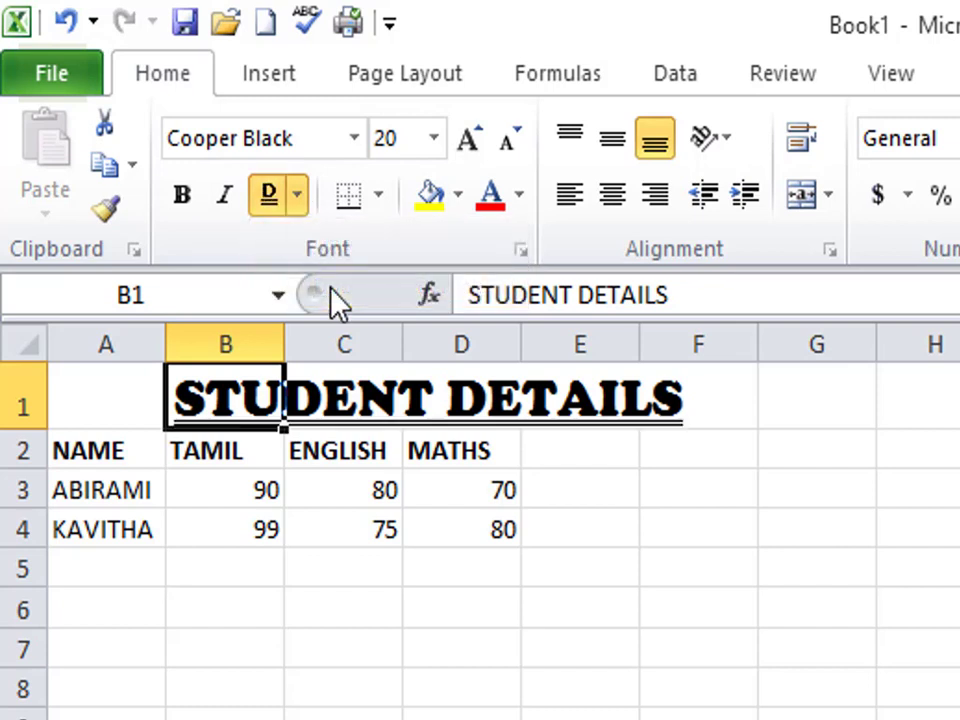
pyautogui.click(298, 645)
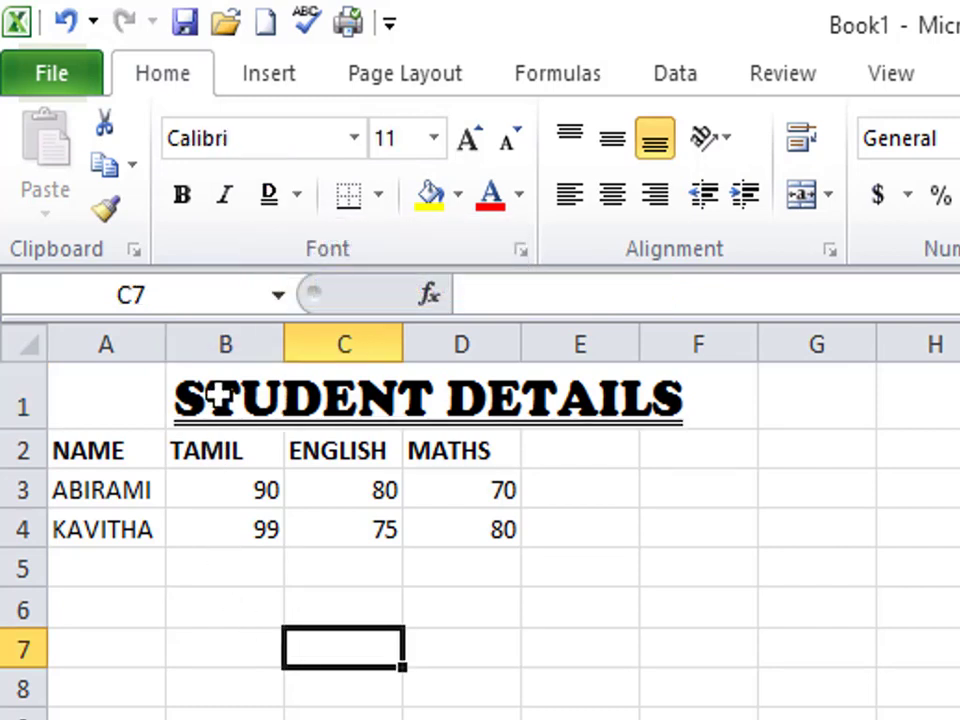
pyautogui.click(218, 399)
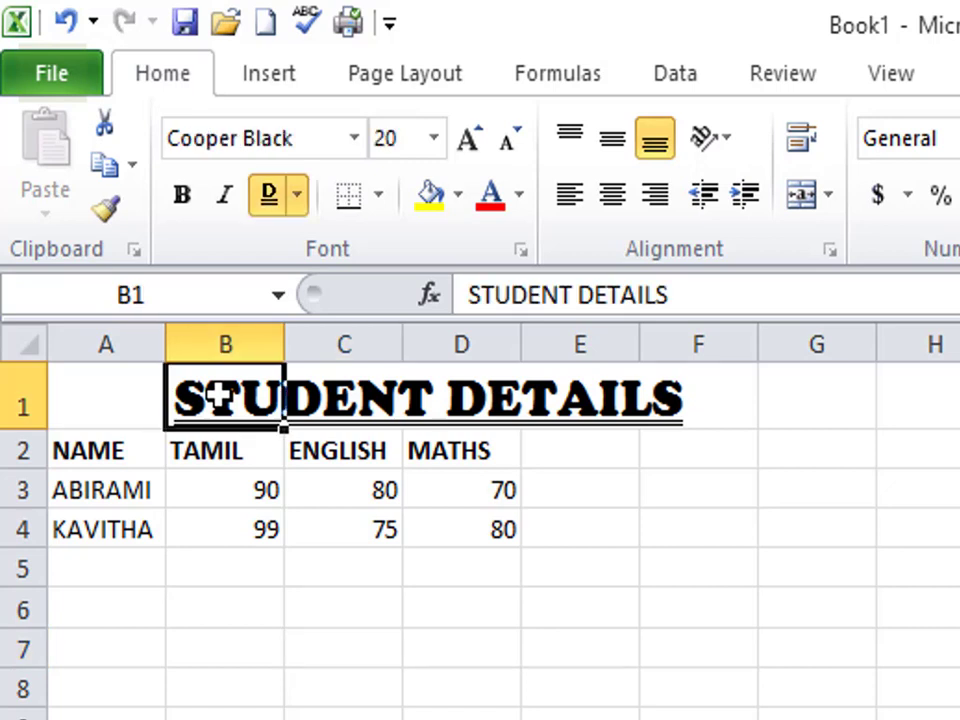
# Enter the sample text LM TEHCS in cell H3 and select that cell again
pyautogui.click(927, 468)
pyautogui.write('NAME')
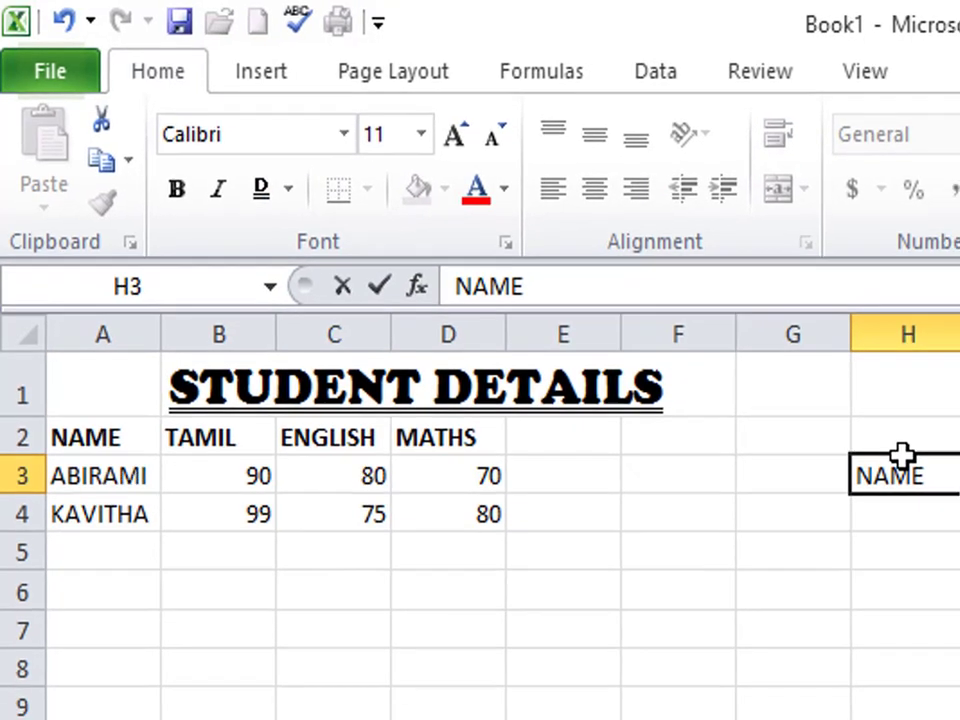
pyautogui.press('BackSpace')
pyautogui.press('BackSpace')
pyautogui.press('BackSpace')
pyautogui.press('BackSpace')
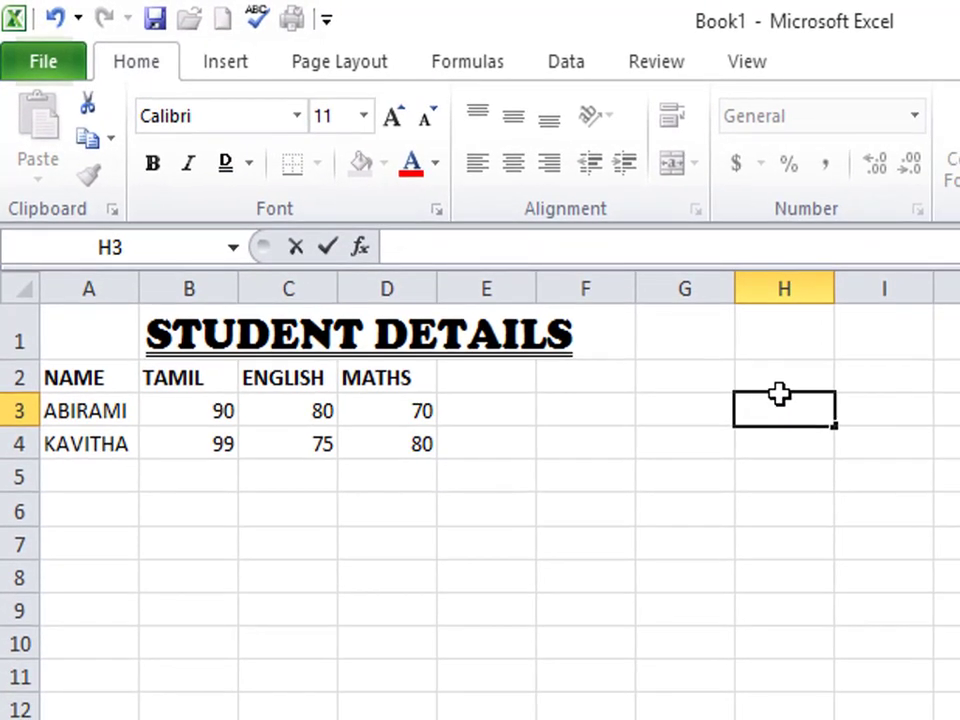
pyautogui.write('LM TEHCS')
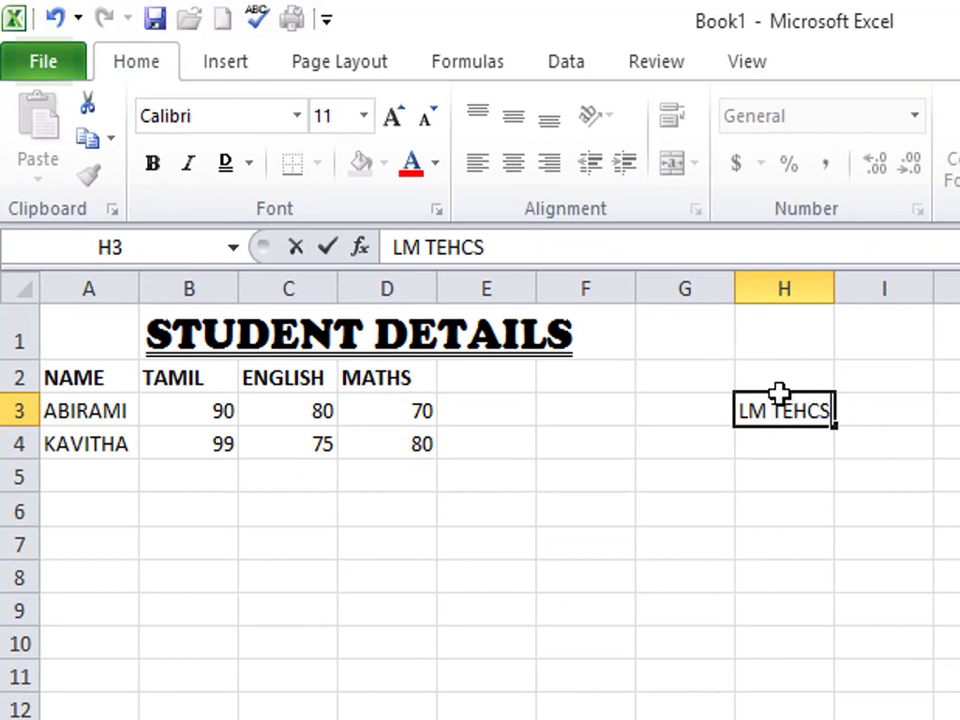
pyautogui.press('Return')
pyautogui.click(779, 393)
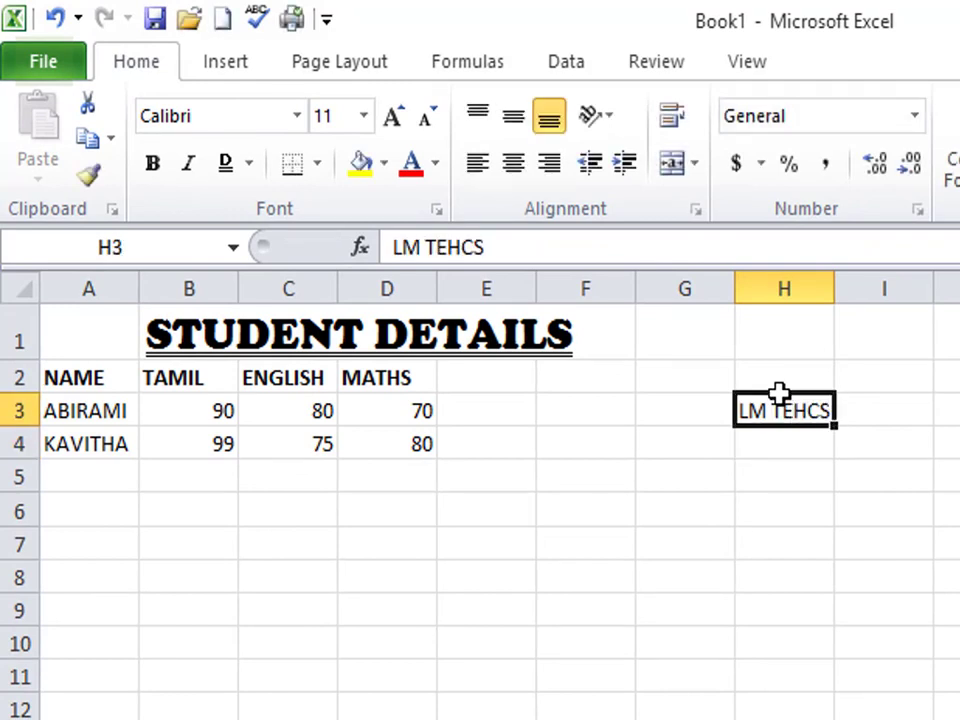
# Underline the sample text LM TEHCS in cell H3
pyautogui.hotkey('ctrl', 'u')
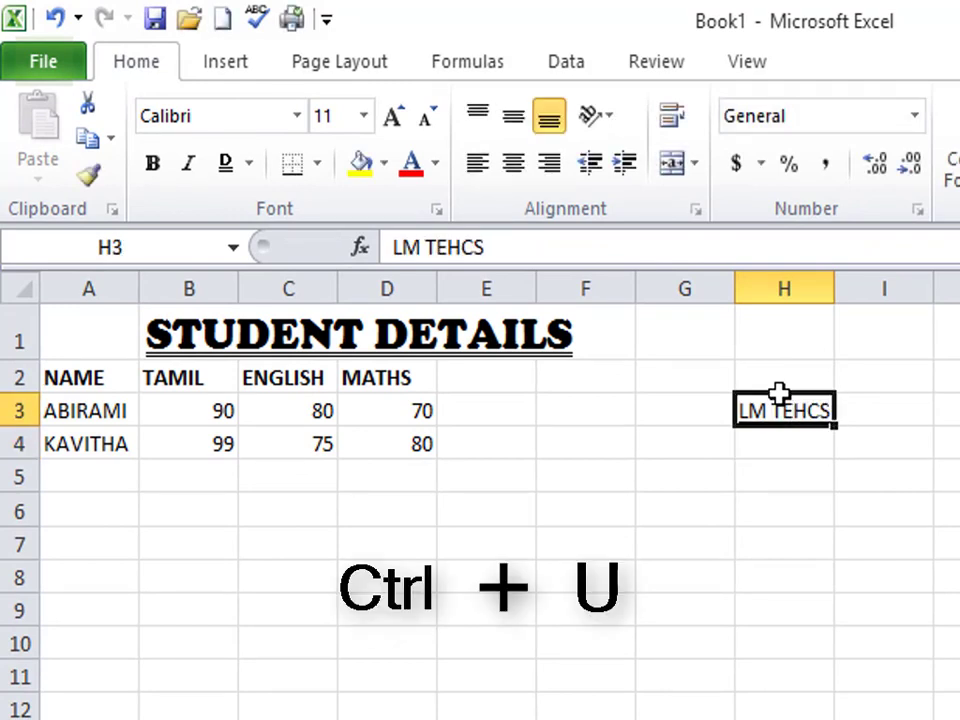
pyautogui.press('Return')
pyautogui.click(751, 462)
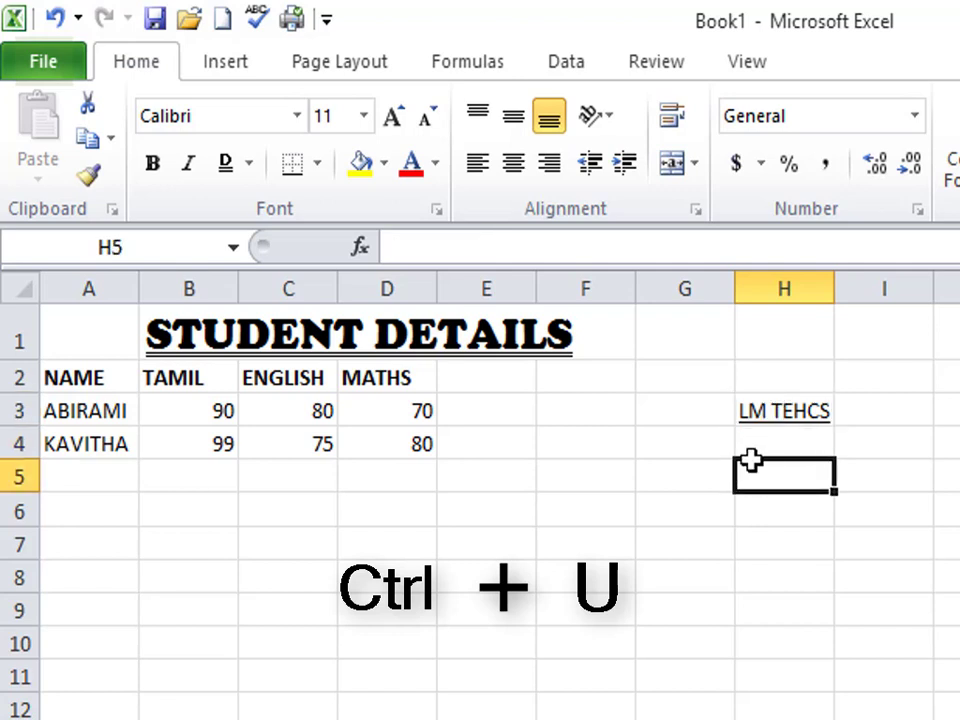
pyautogui.click(755, 406)
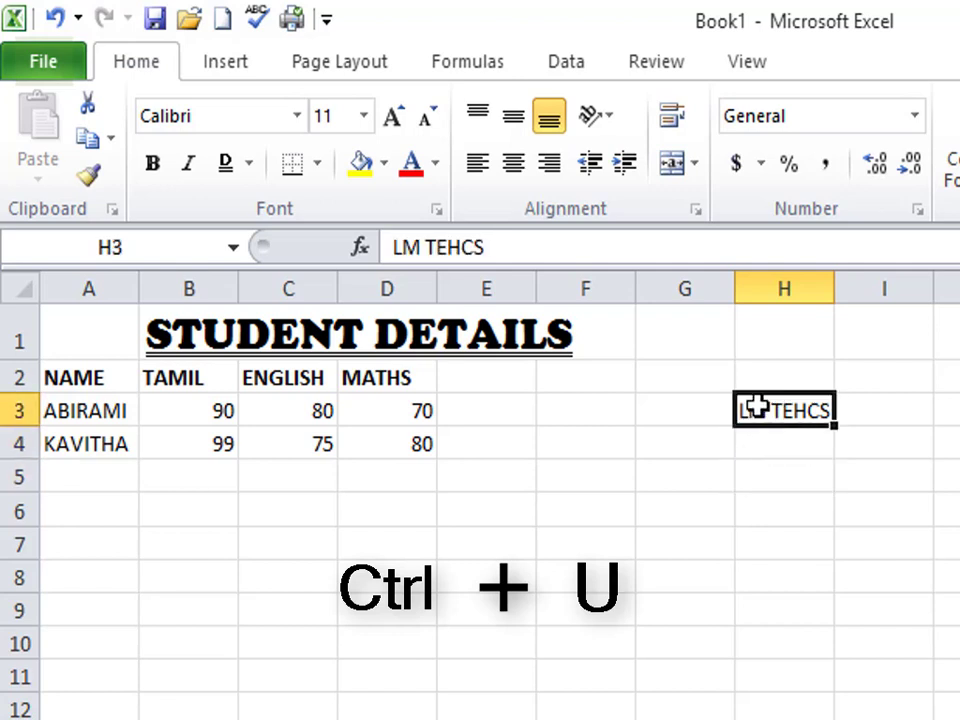
pyautogui.click(778, 572)
pyautogui.click(792, 420)
pyautogui.hotkey('ctrl', 'u')
pyautogui.click(285, 546)
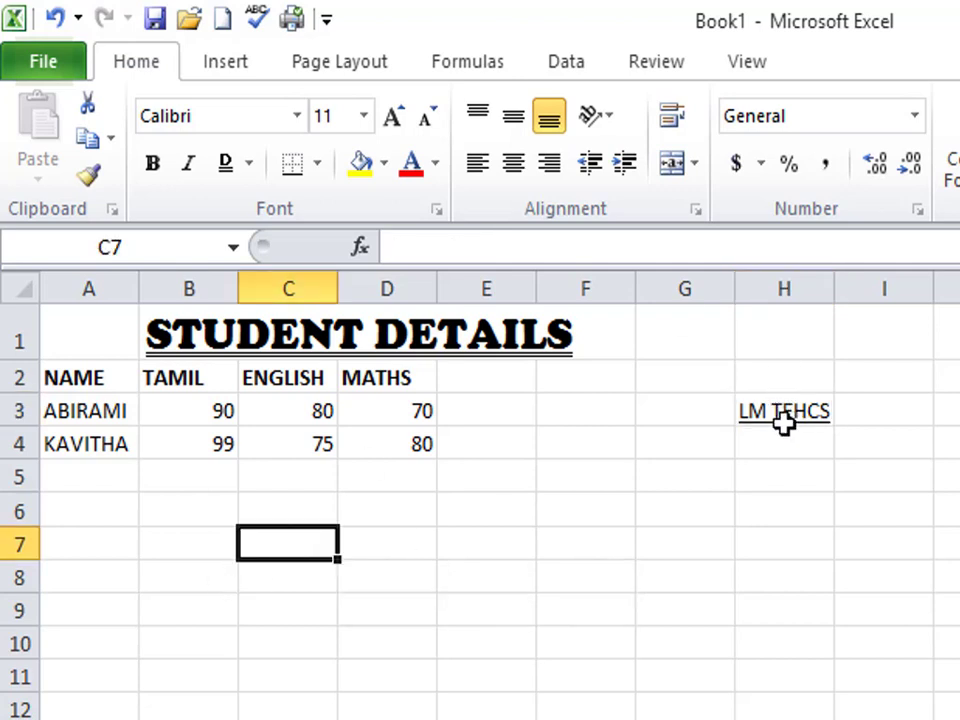
pyautogui.press('Return')
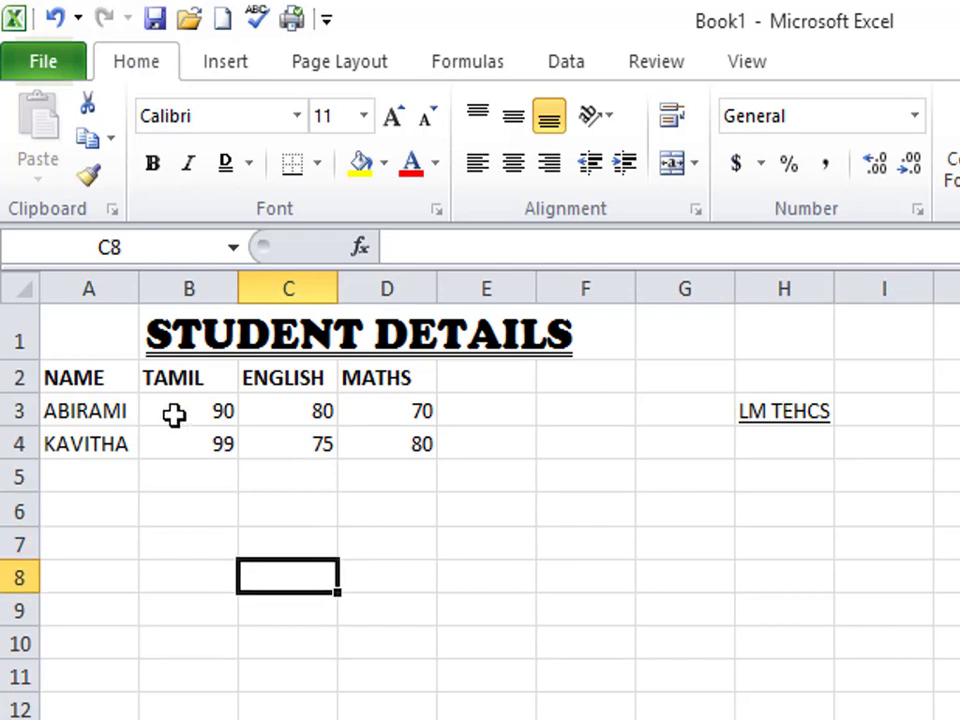
# Italicize the first two students' marks in cells B3 to D4
pyautogui.moveTo(174, 416); pyautogui.dragTo(422, 448)
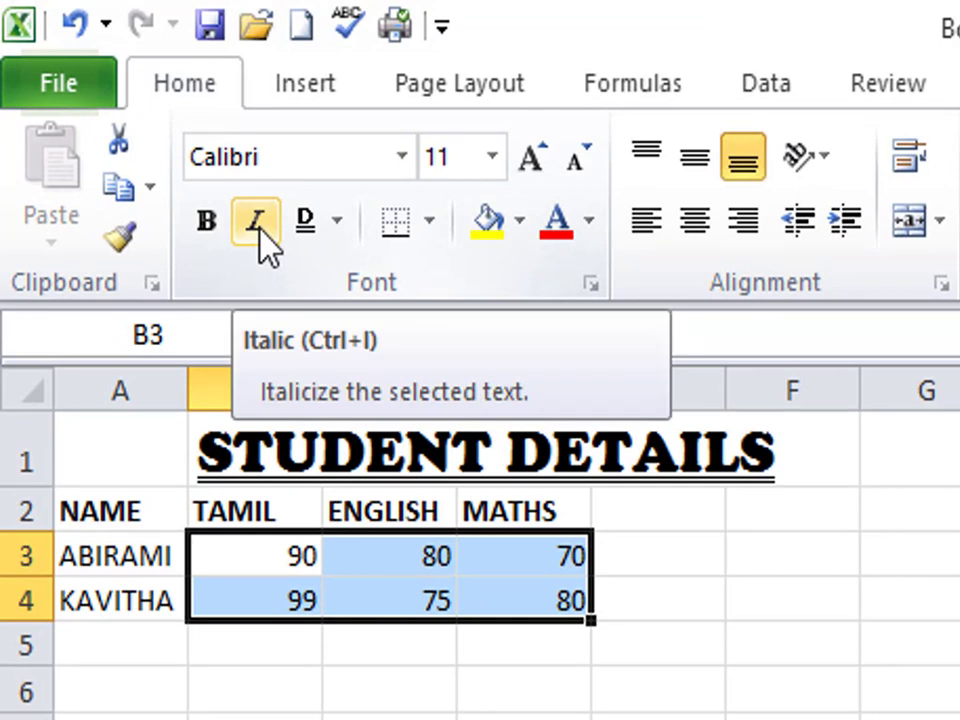
pyautogui.click(257, 228)
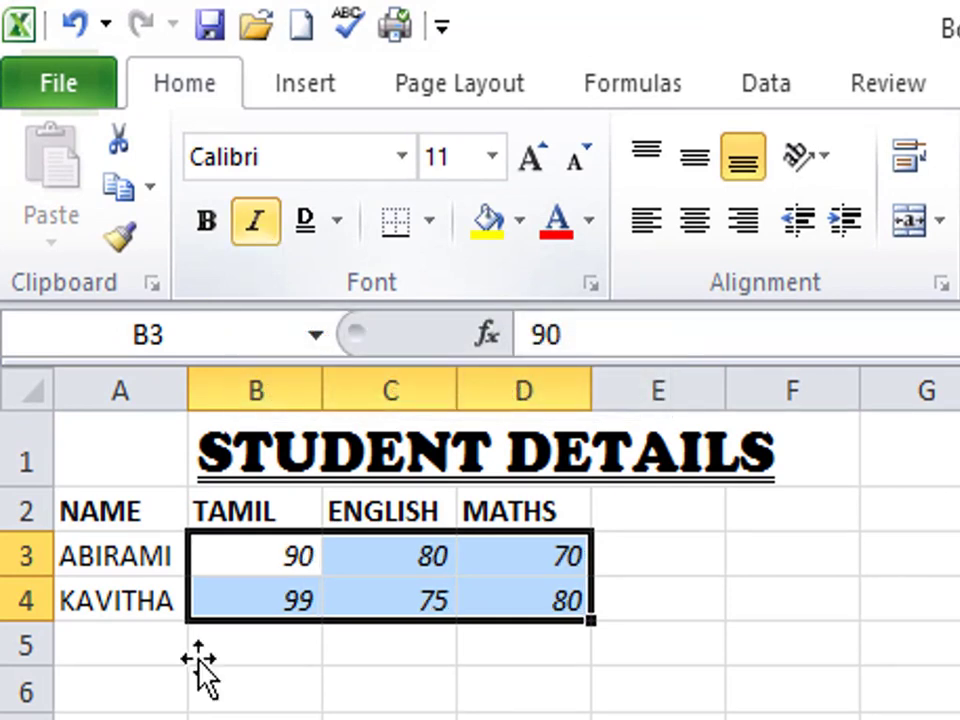
pyautogui.click(390, 717)
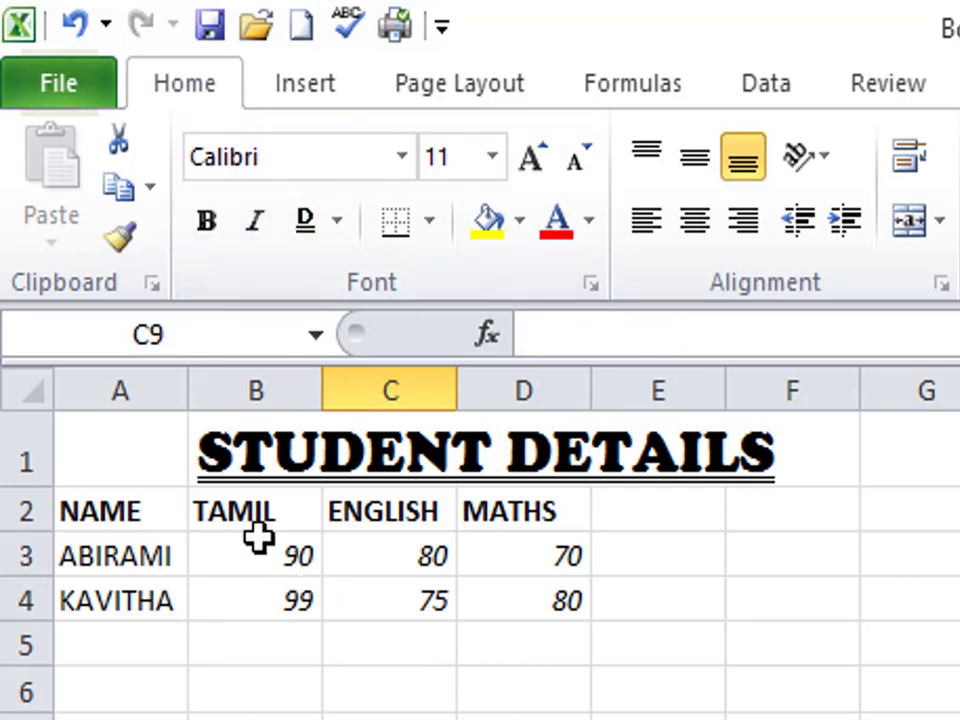
pyautogui.moveTo(250, 560); pyautogui.dragTo(540, 600)
pyautogui.click(658, 717)
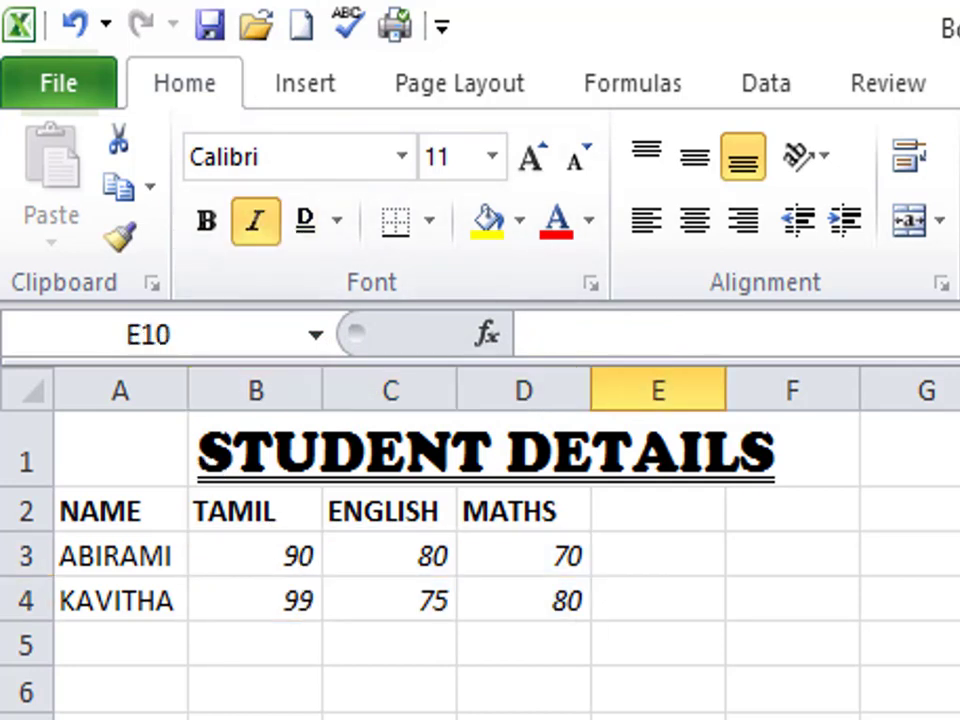
# Add a third student in row 5, entering the student's name in A5 and the marks 99, 77 and 55 in B5 to D5
pyautogui.click(103, 647)
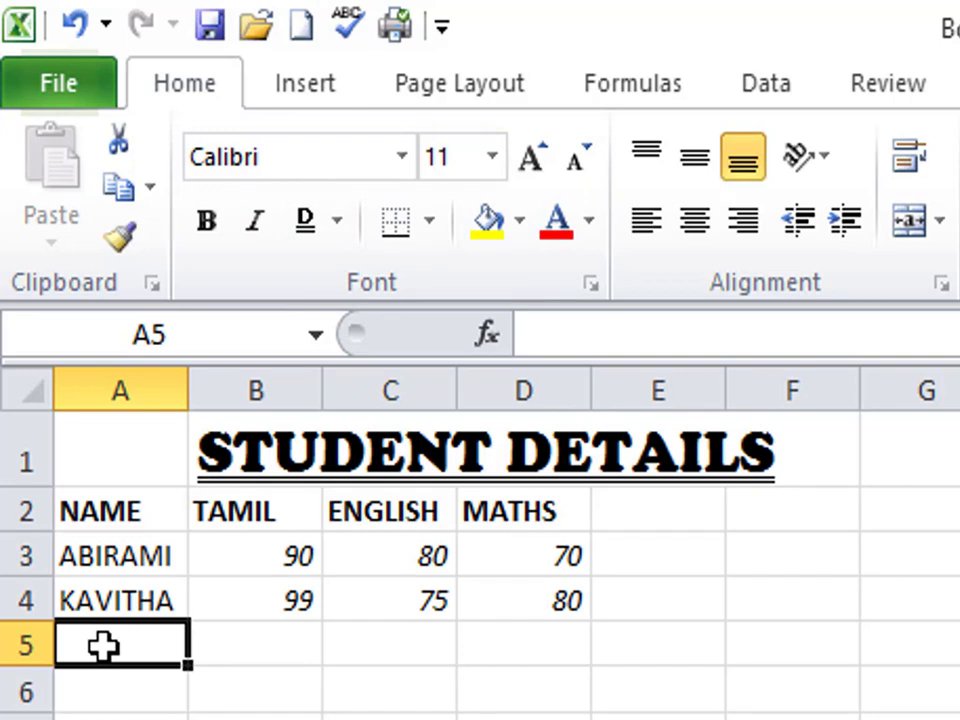
pyautogui.write('SOUNDHARIYA')
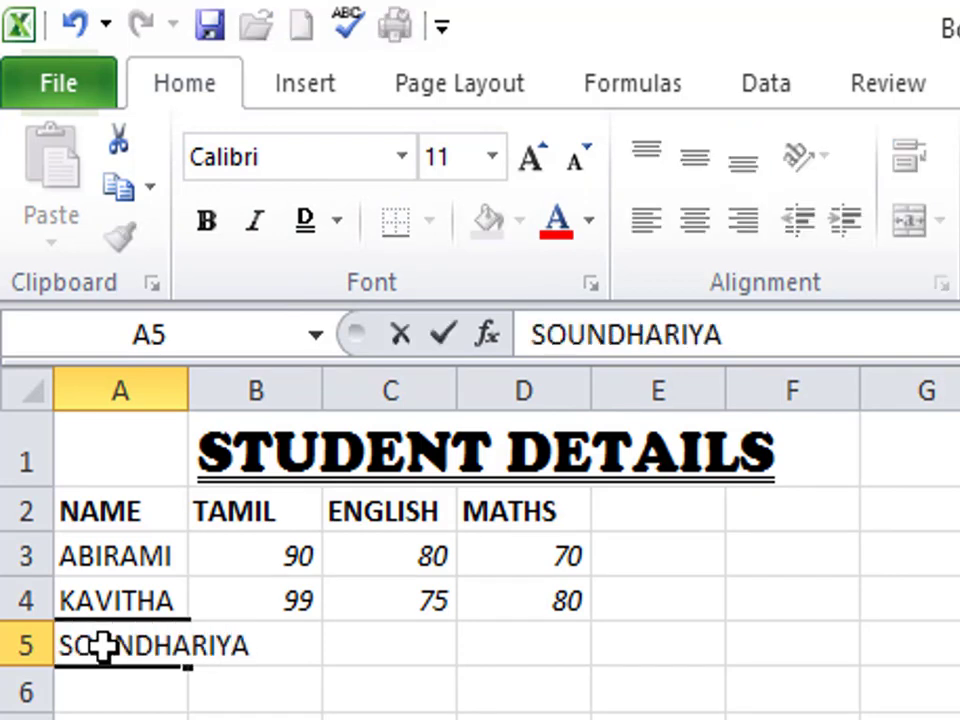
pyautogui.press('Tab')
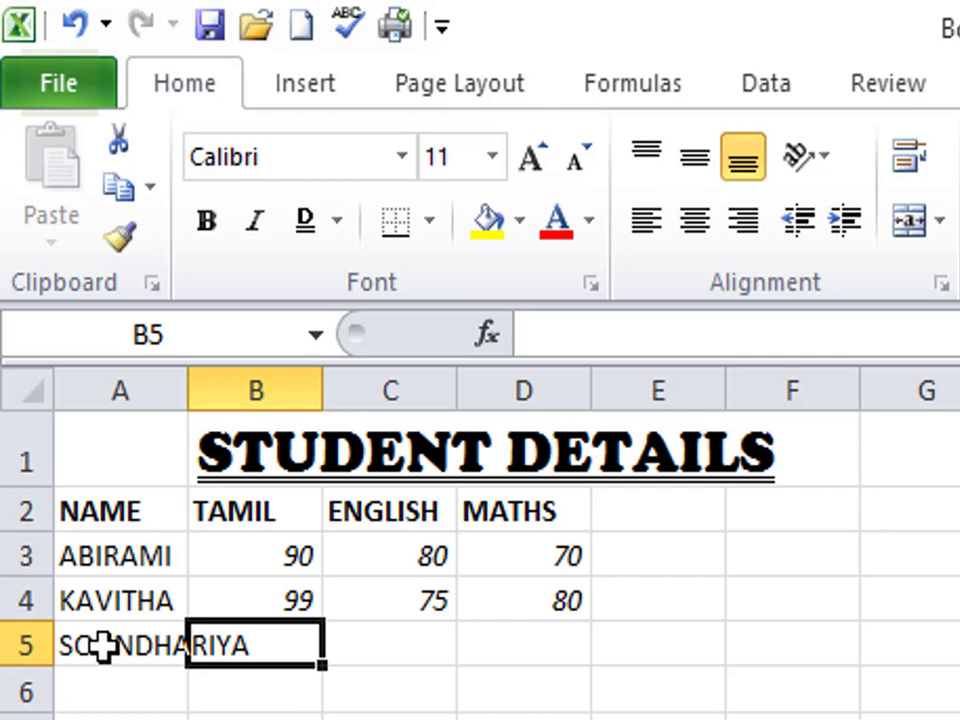
pyautogui.write('99')
pyautogui.press('Tab')
pyautogui.write('77')
pyautogui.press('Tab')
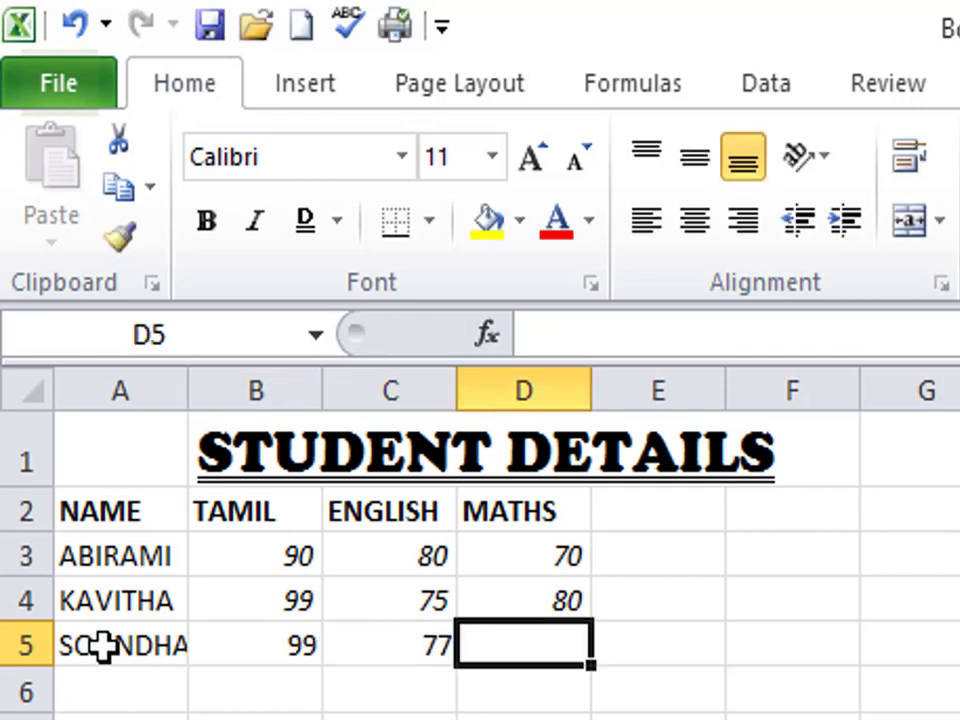
pyautogui.write('55')
pyautogui.click(255, 718)
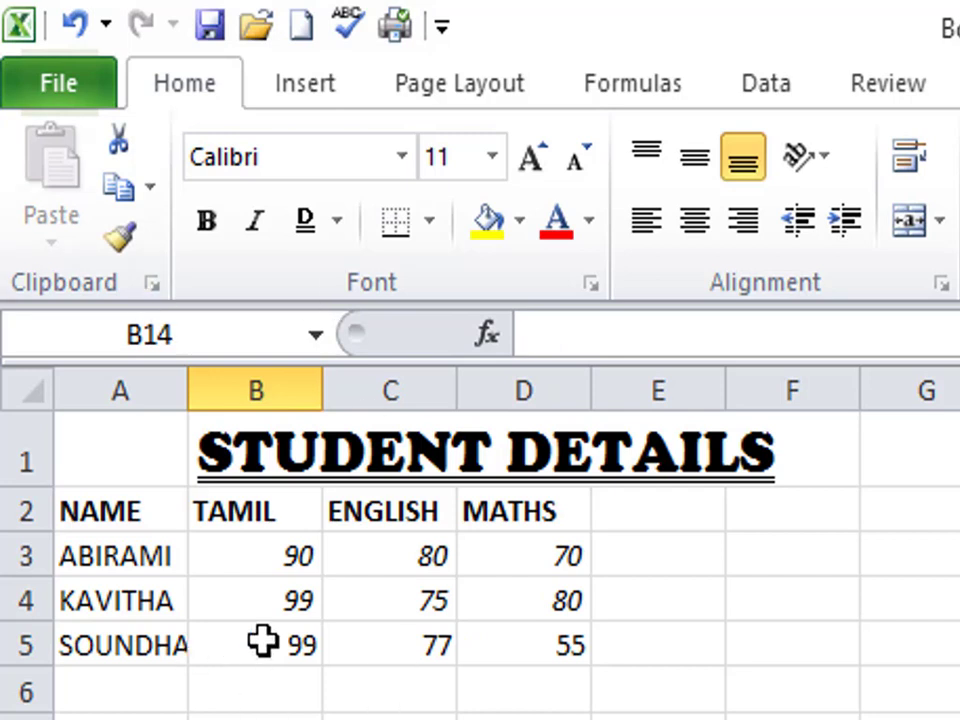
# Italicize the third student's marks in cells B5 to D5
pyautogui.moveTo(260, 641); pyautogui.dragTo(575, 651)
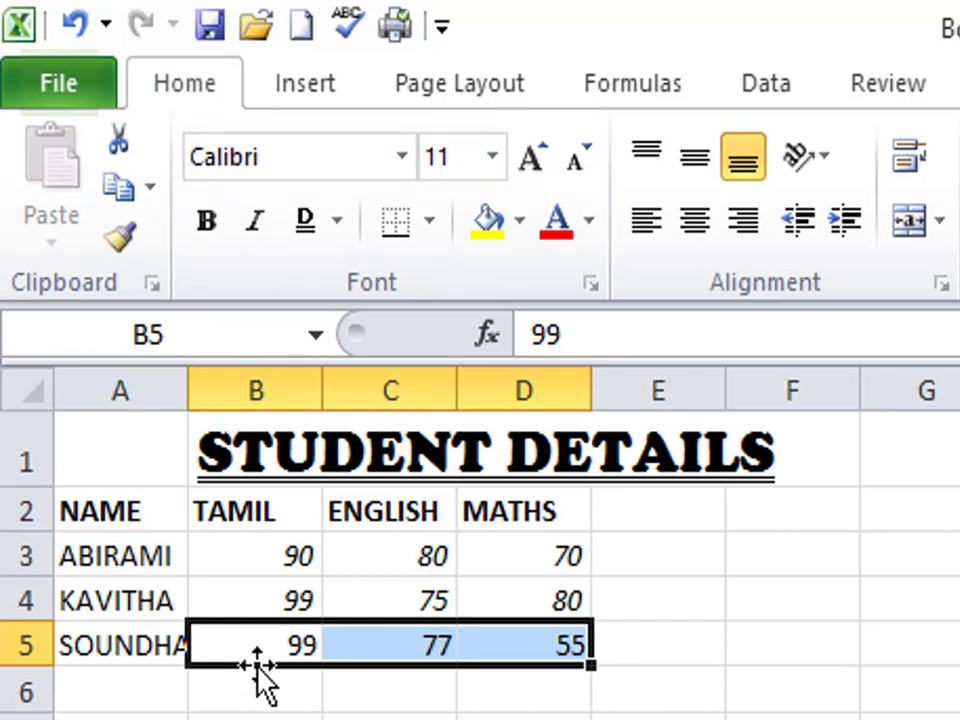
pyautogui.hotkey('ctrl', 'i')
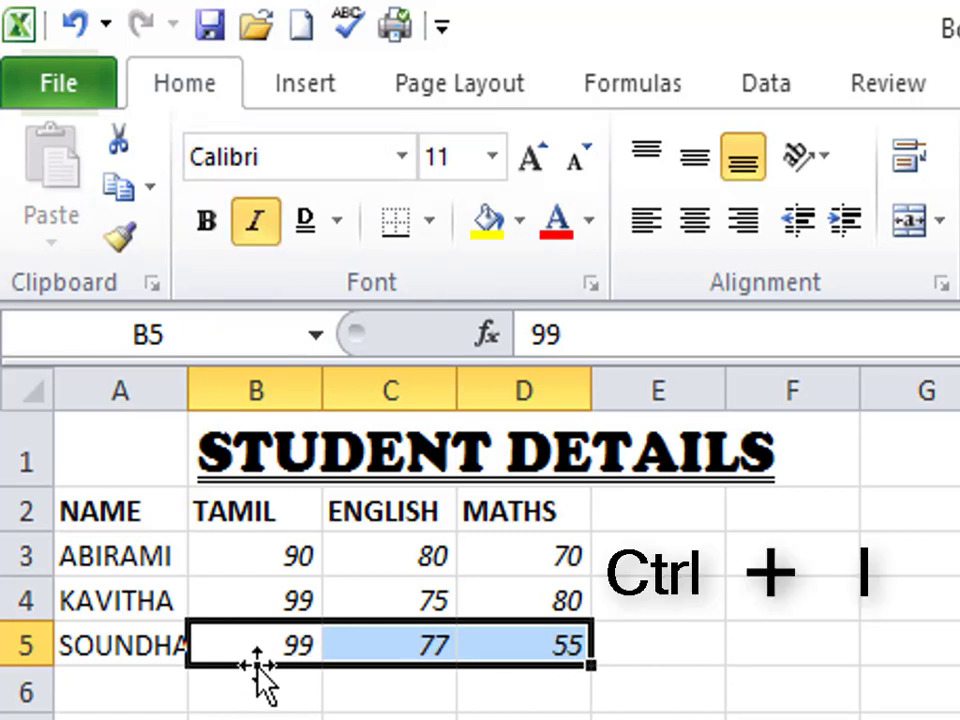
pyautogui.click(262, 719)
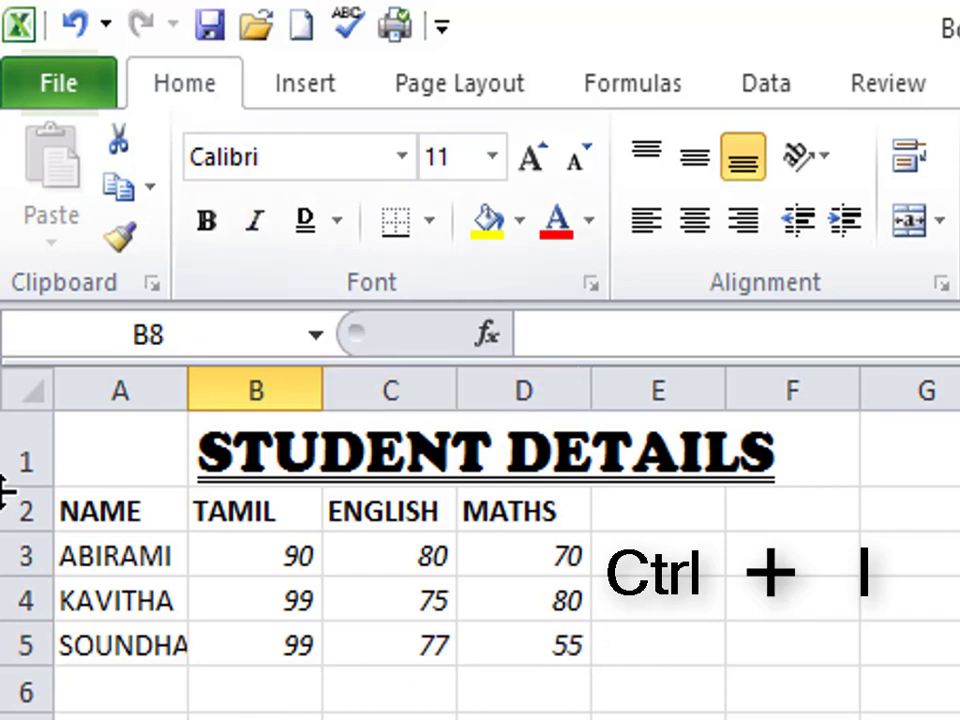